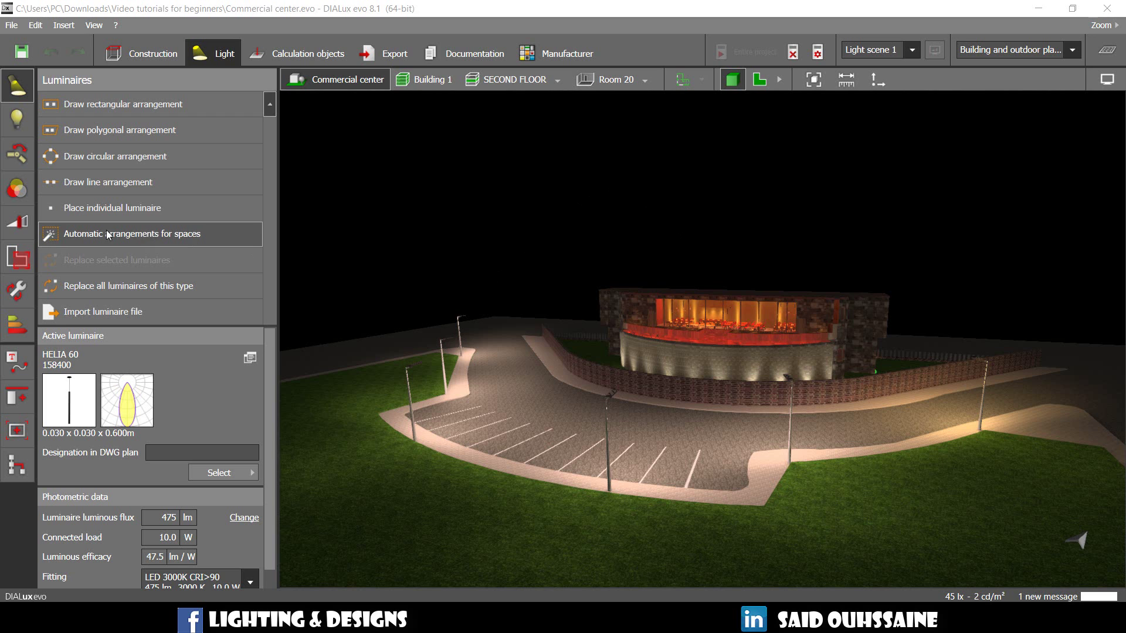
- Show Light scene 1's Inside (97 luminaires) and Outside (33 luminaires) groups at 100
click(17, 223)
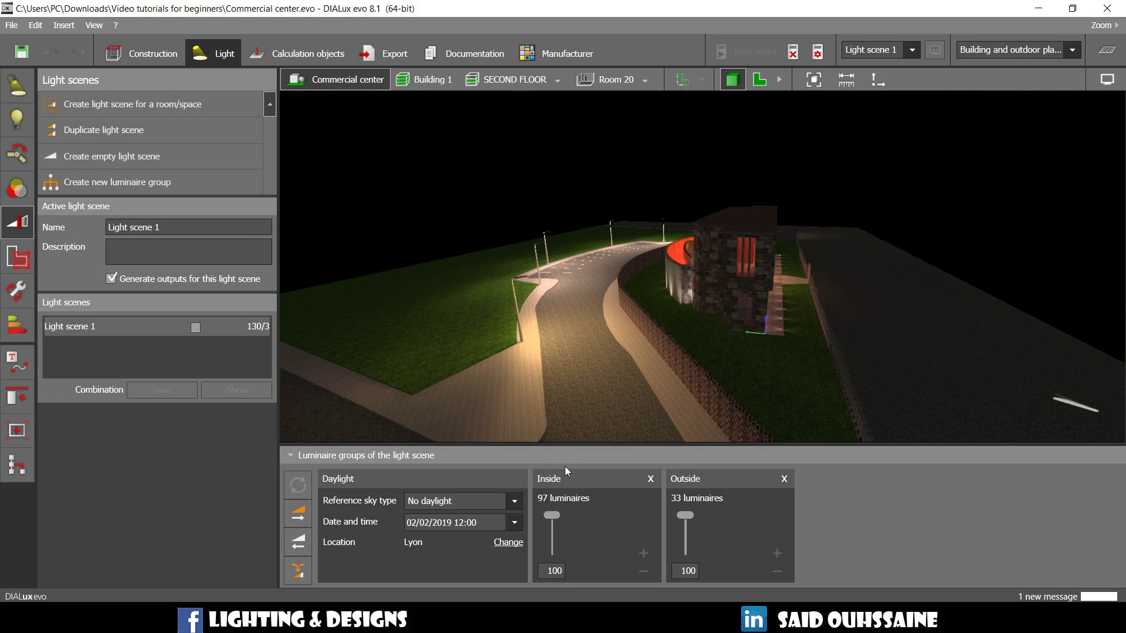
click(591, 483)
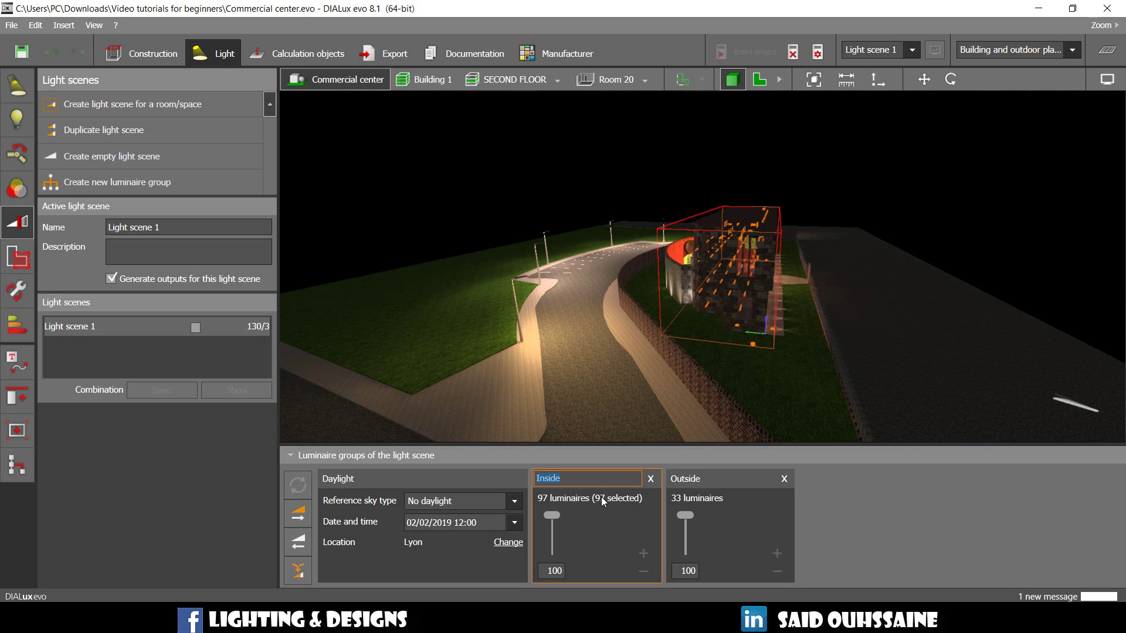
click(729, 484)
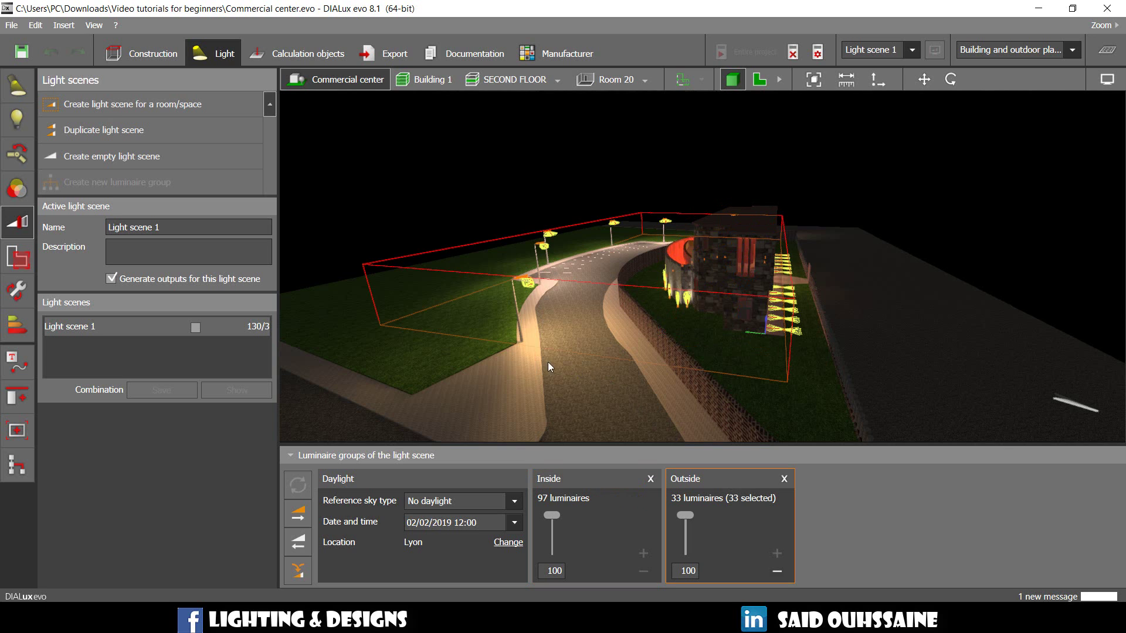
right_drag(513, 361, 762, 510)
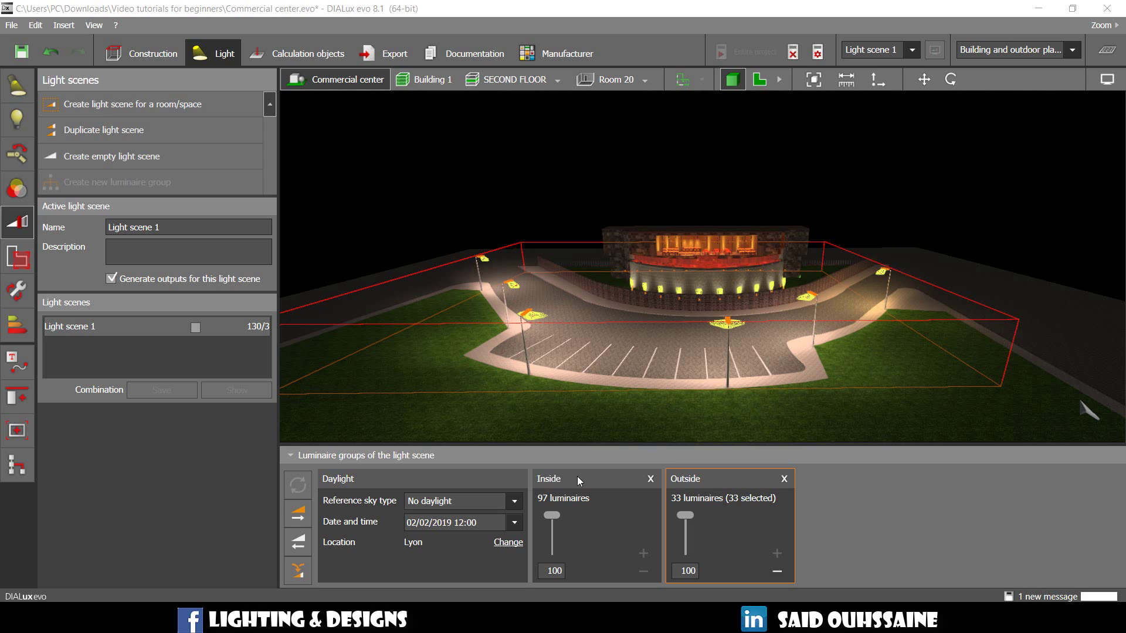
click(1050, 381)
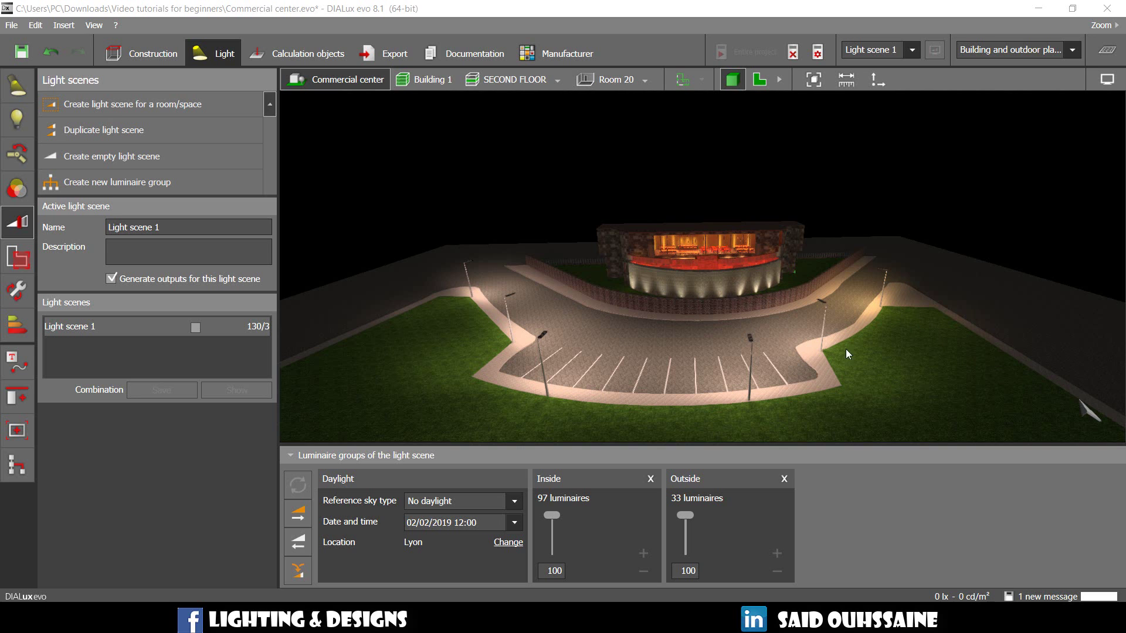
drag(841, 357, 819, 358)
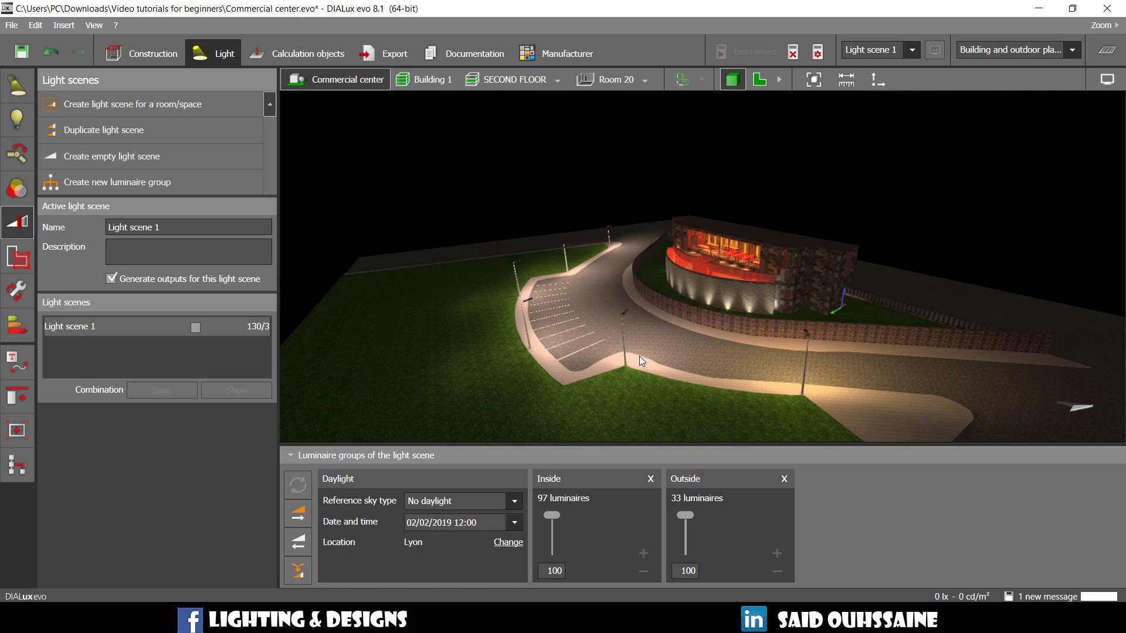
drag(582, 352, 753, 345)
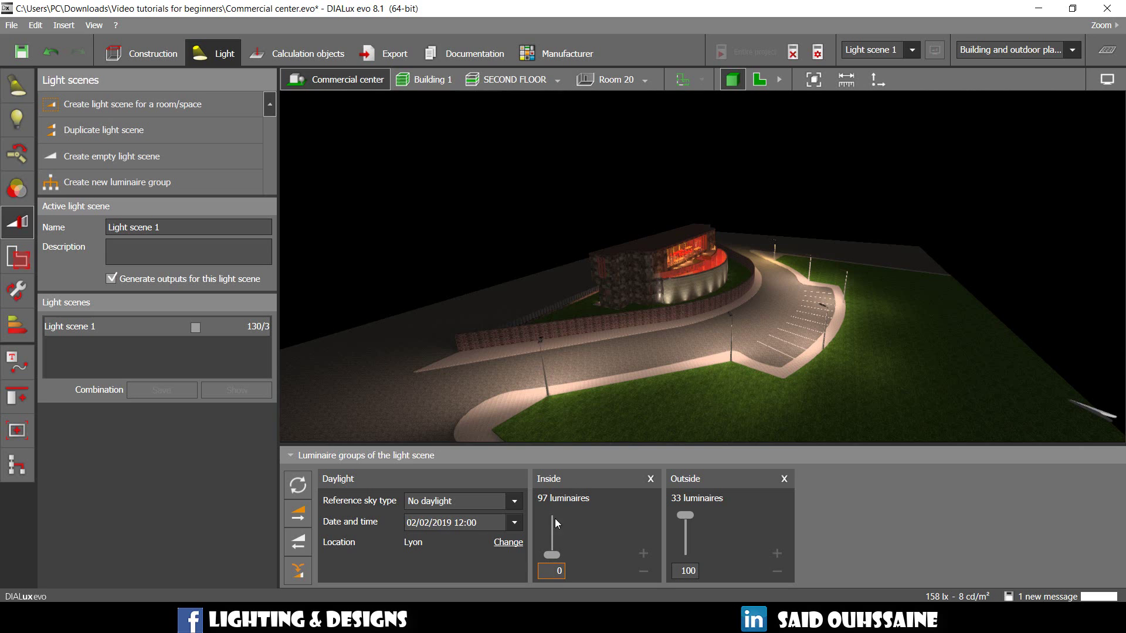
- Set the Inside luminaire group to 0 and bring up the calculation settings
double_click(554, 571)
text(0)
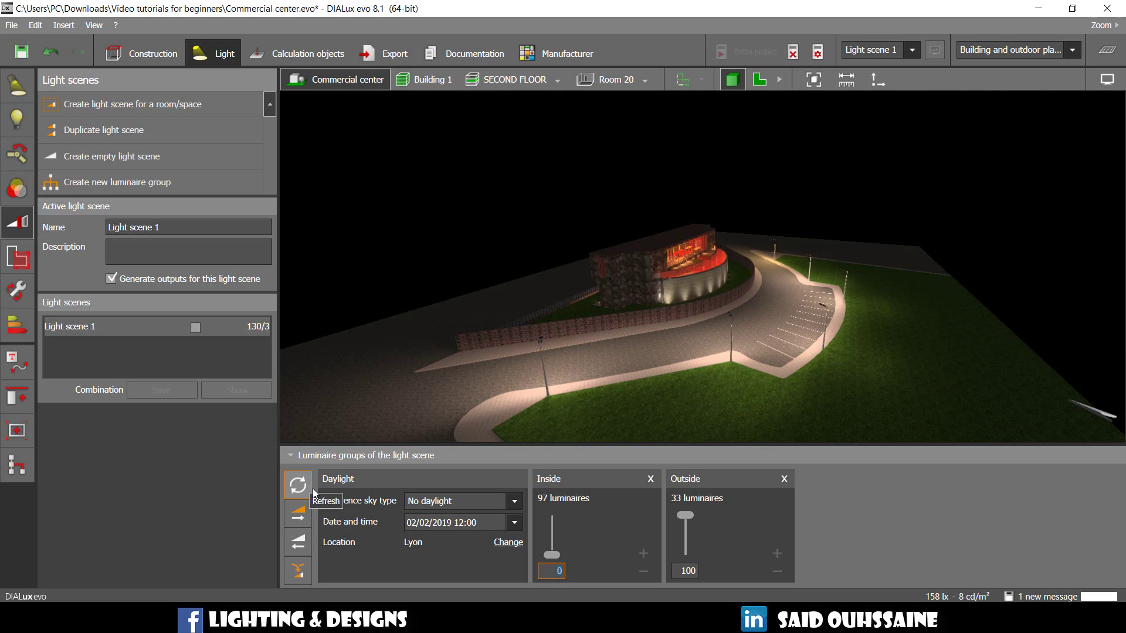
click(528, 165)
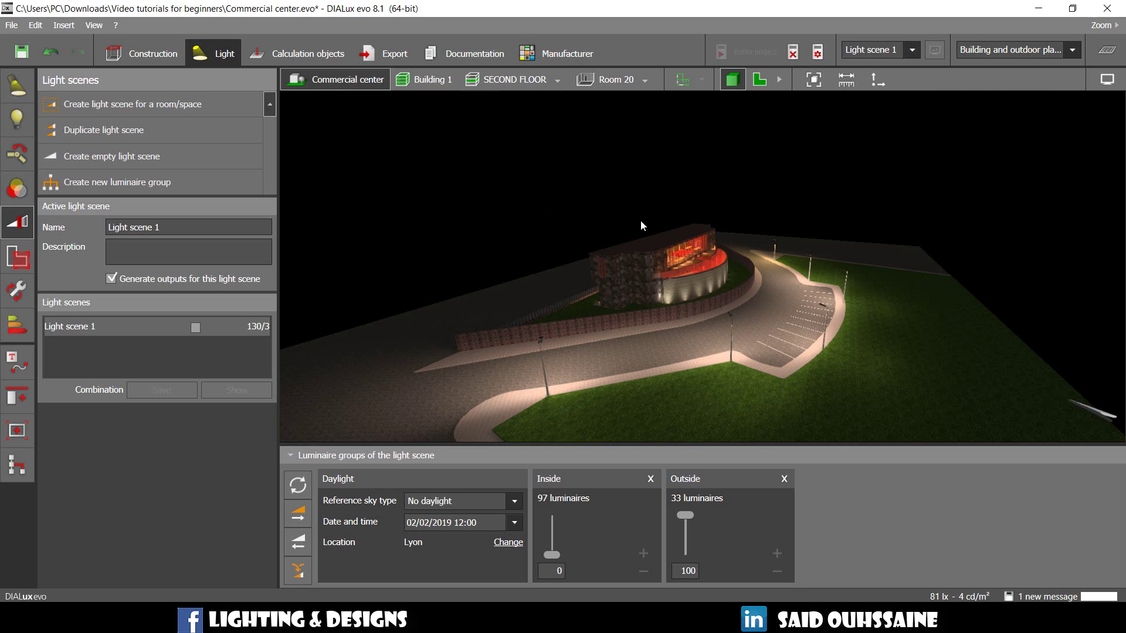
click(817, 52)
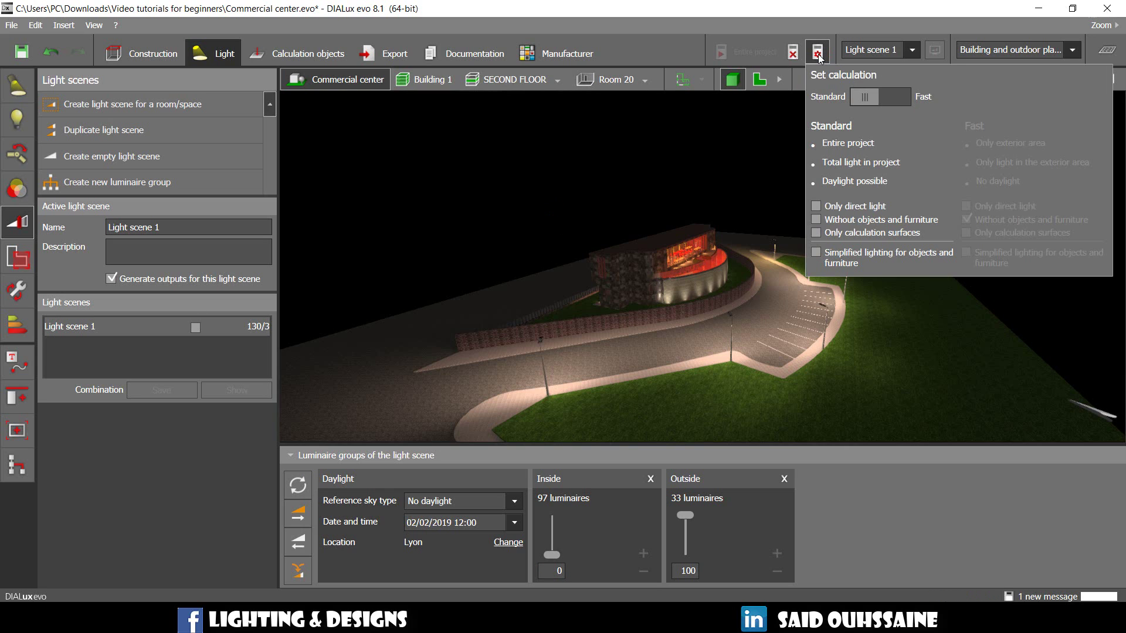
- Switch the calculation mode to Fast and refresh the light preview with Inside at 0
click(906, 102)
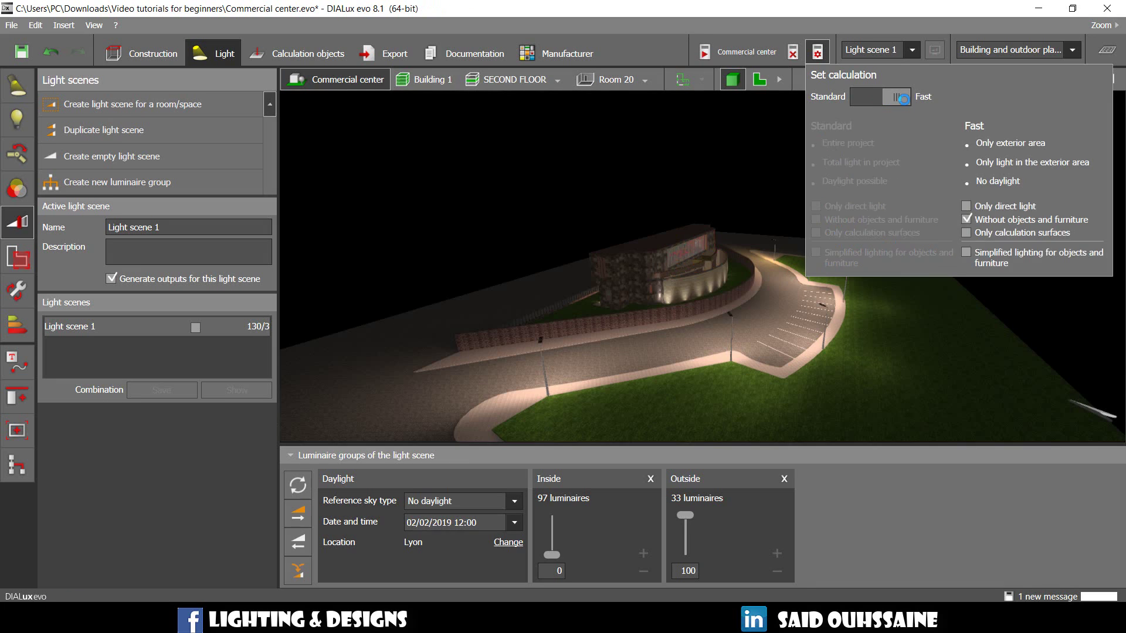
click(306, 487)
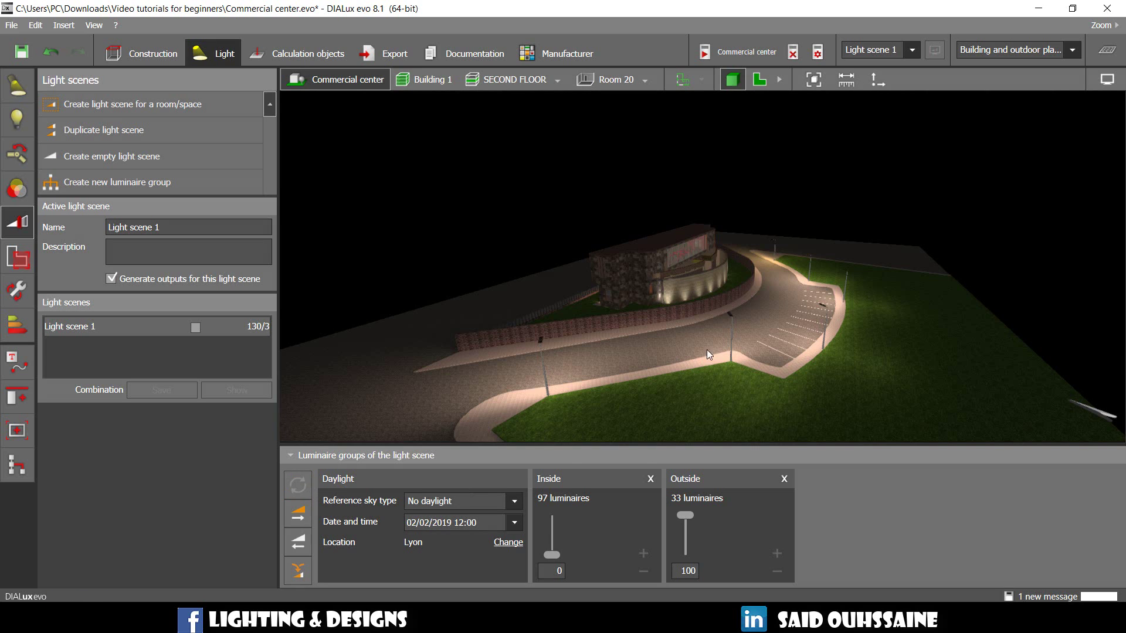
scroll(706, 286, up, 5)
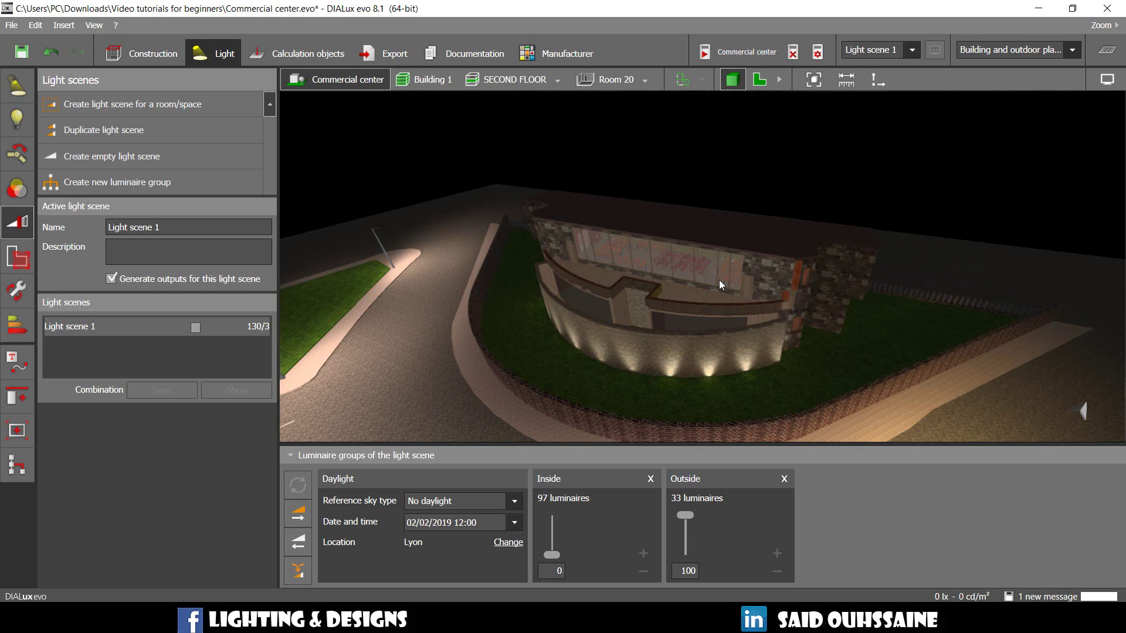
scroll(719, 279, down, 5)
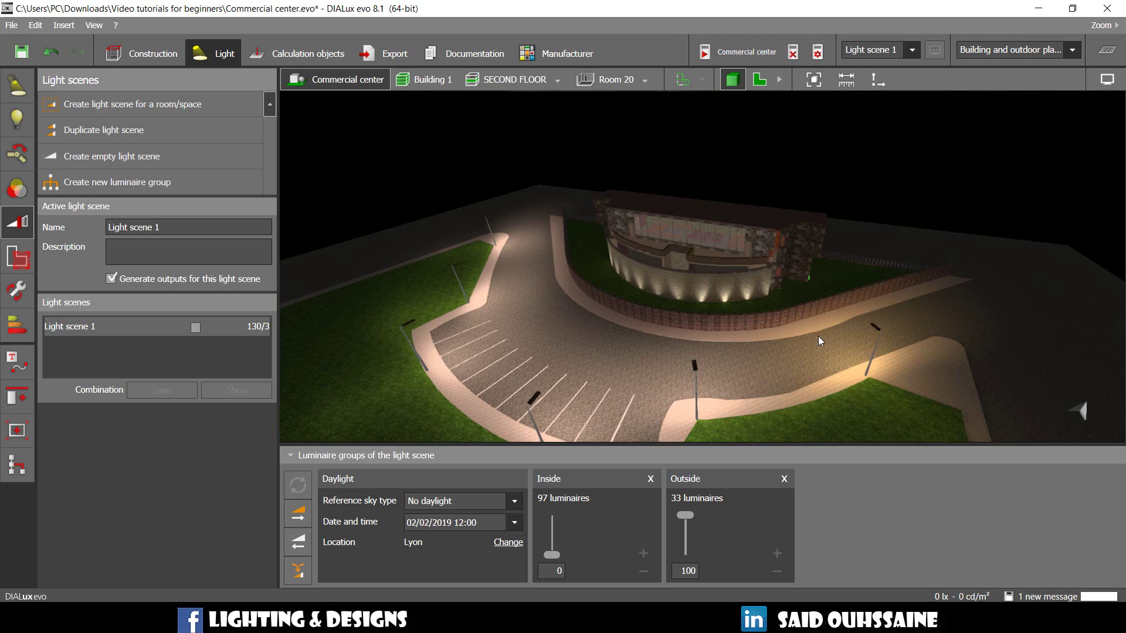
- Inspect the unlit building and the Outside-lit parking and paths from several angles
right_drag(818, 341, 716, 380)
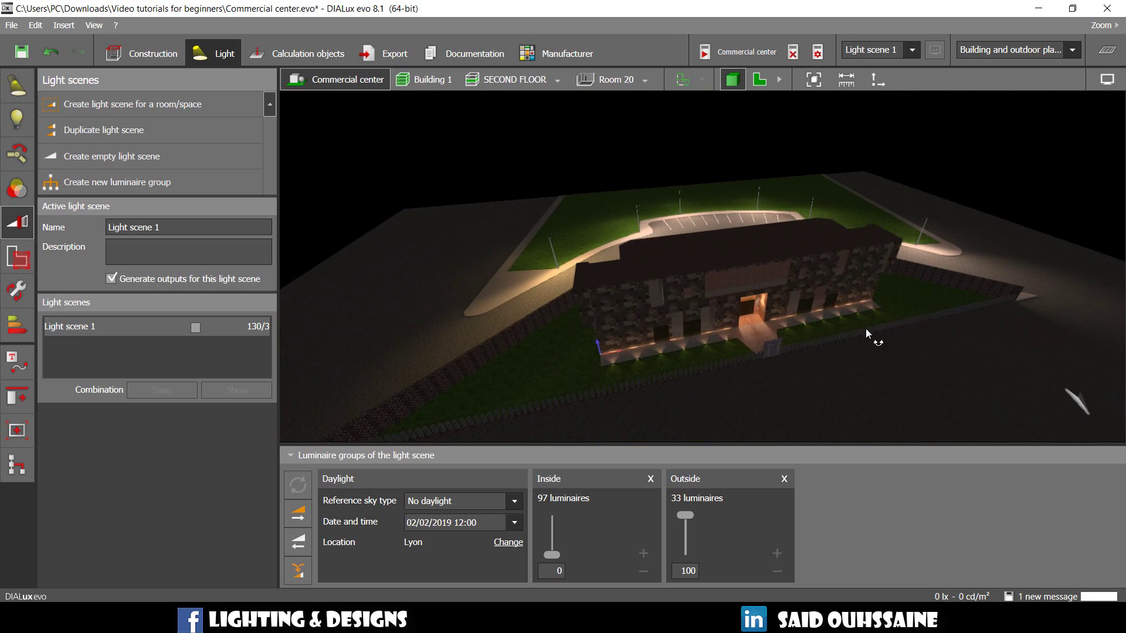
right_drag(865, 329, 1075, 491)
scroll(702, 335, down, 3)
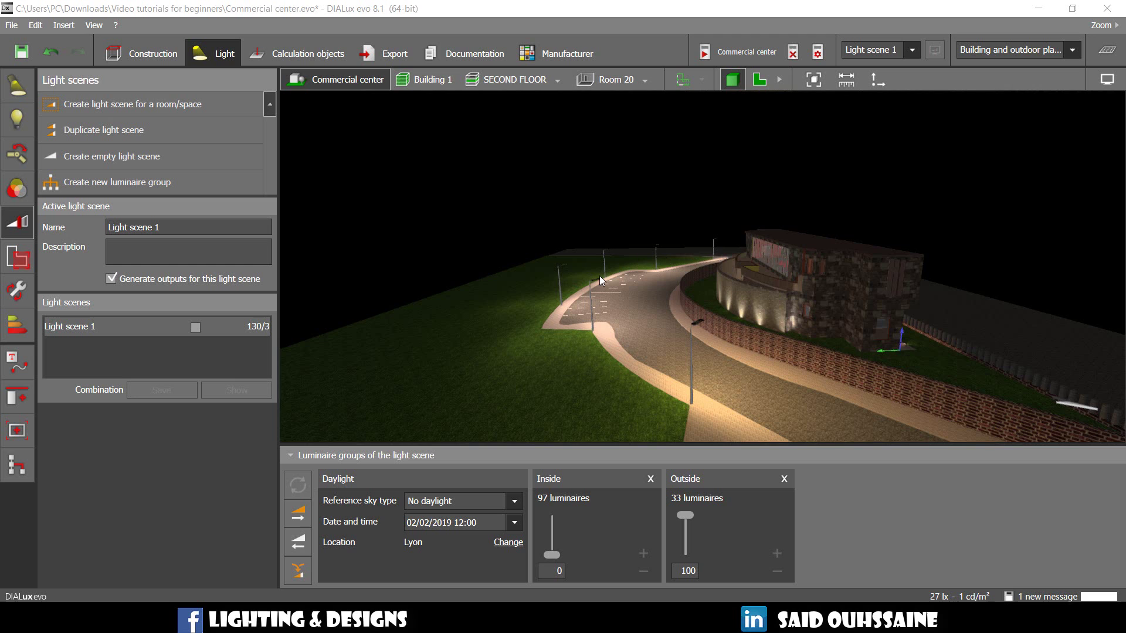
drag(589, 342, 602, 352)
drag(677, 352, 639, 343)
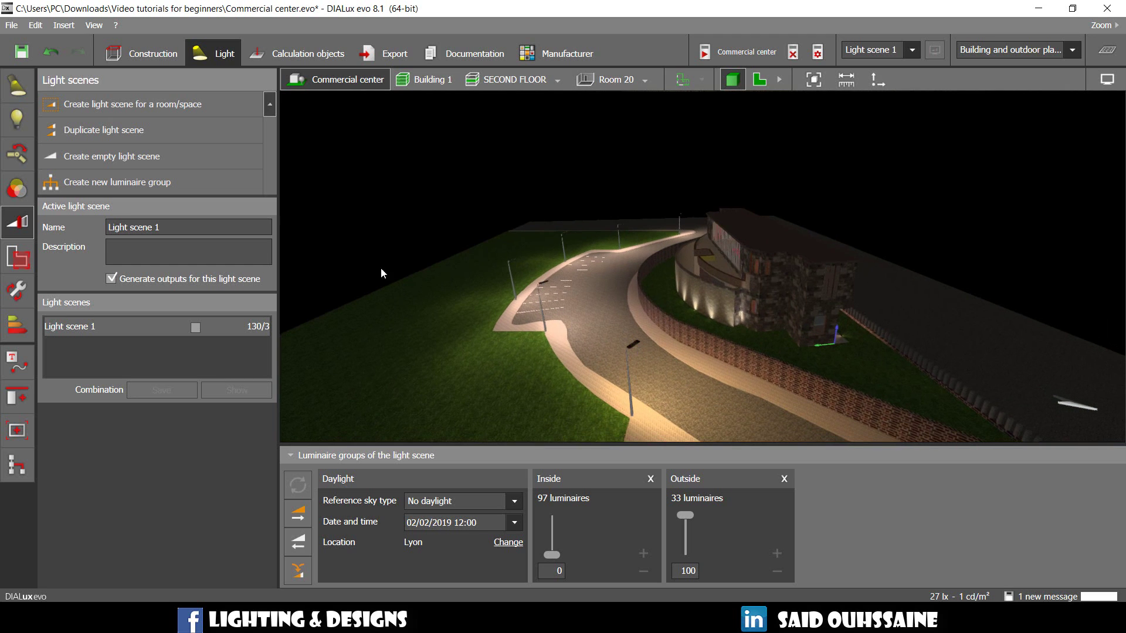
- Add a luminaire group named Street luminaires, discarding results, and pick a parking street light
click(185, 187)
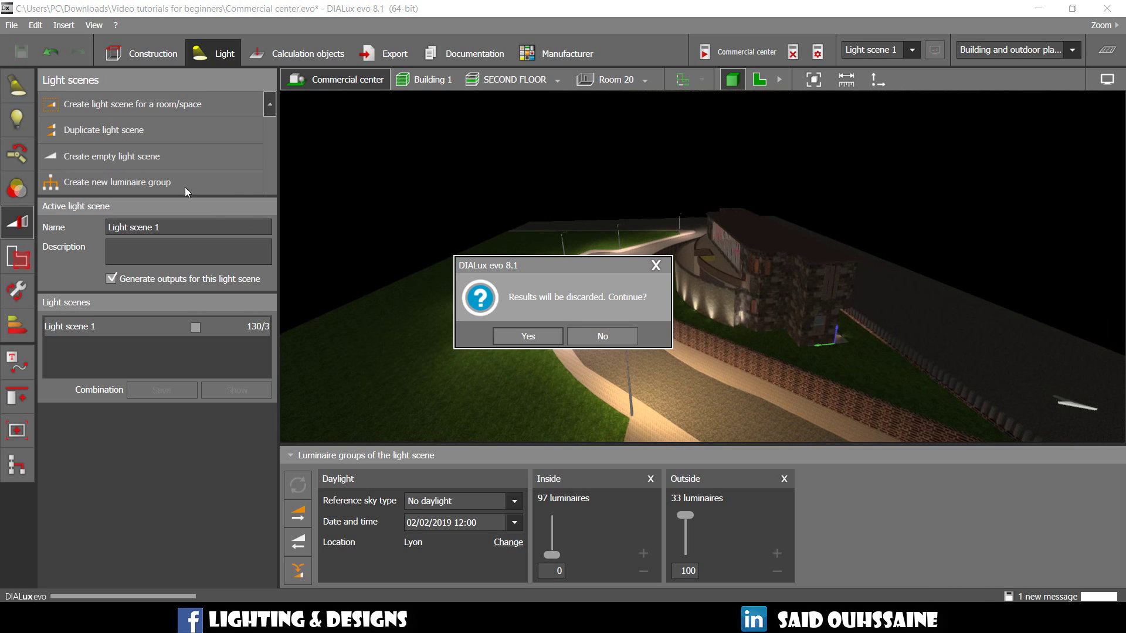
click(528, 336)
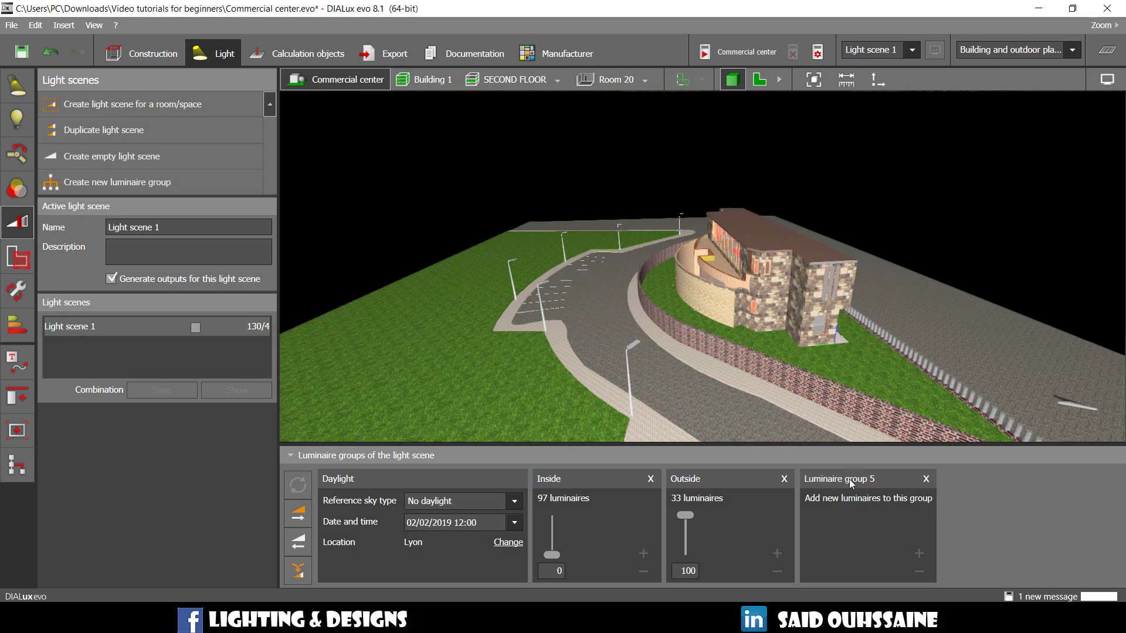
double_click(868, 479)
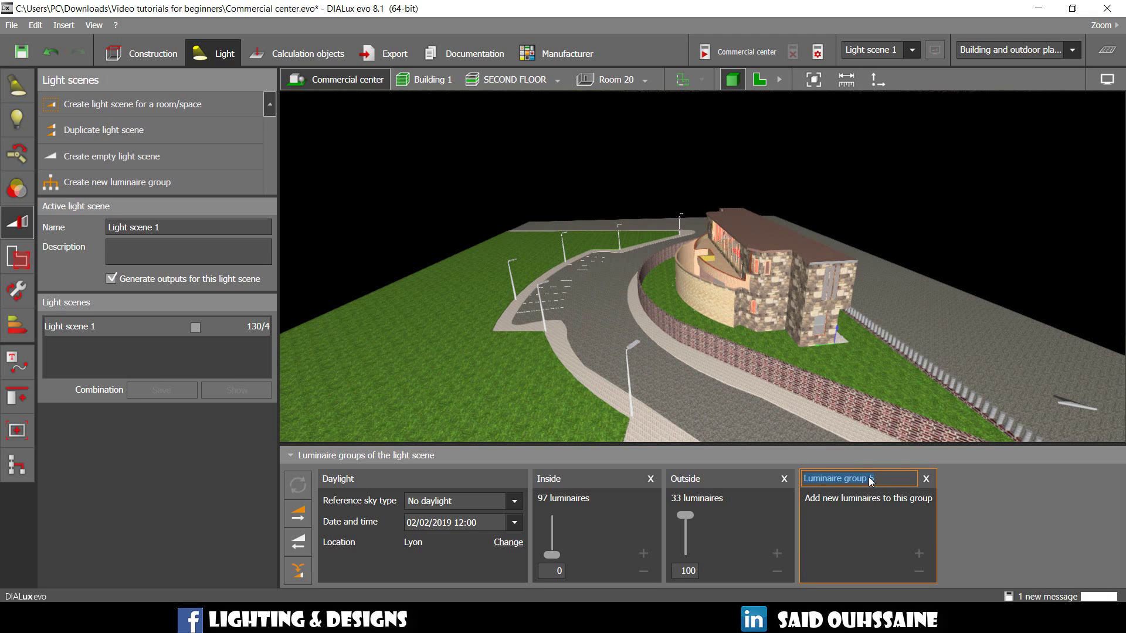
text(Street luminaires)
key(Return)
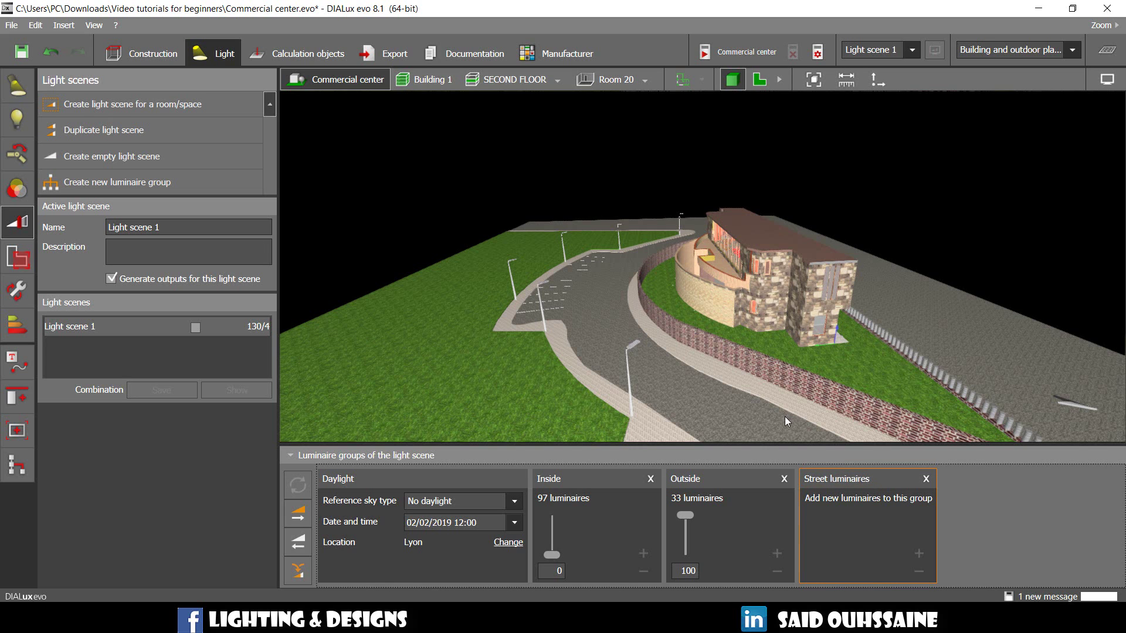
middle_drag(761, 329, 730, 347)
click(801, 386)
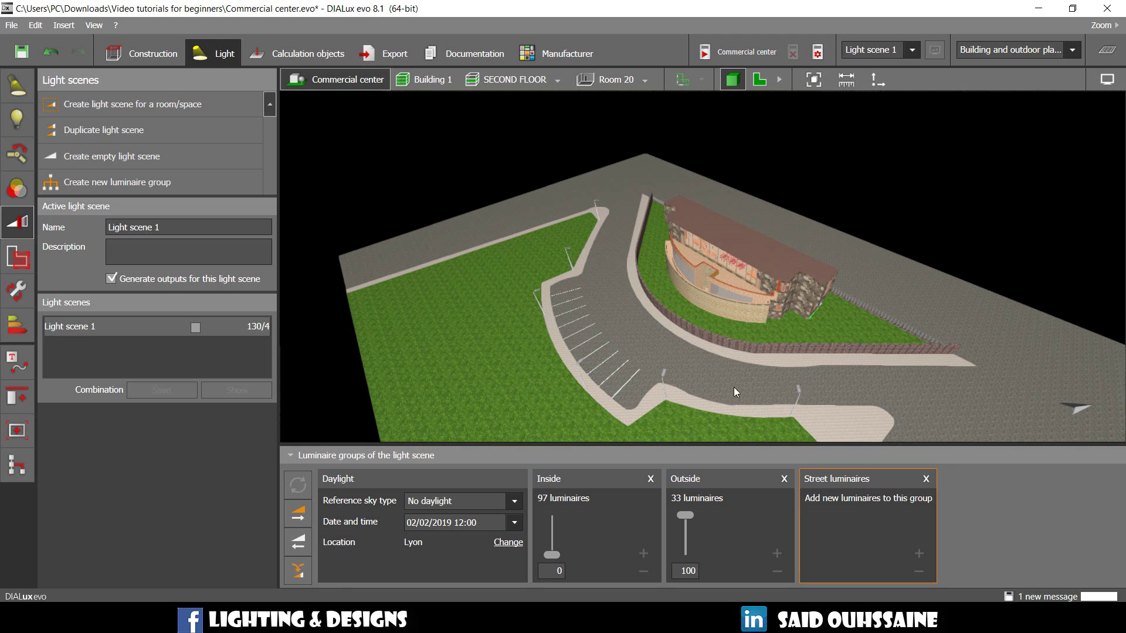
- Shift the six parking street lights from the Outside group into Street luminaires at 100
mouse_move(660, 370)
mouse_down()
mouse_move(586, 356)
mouse_move(537, 287)
mouse_move(613, 202)
mouse_move(599, 201)
mouse_up()
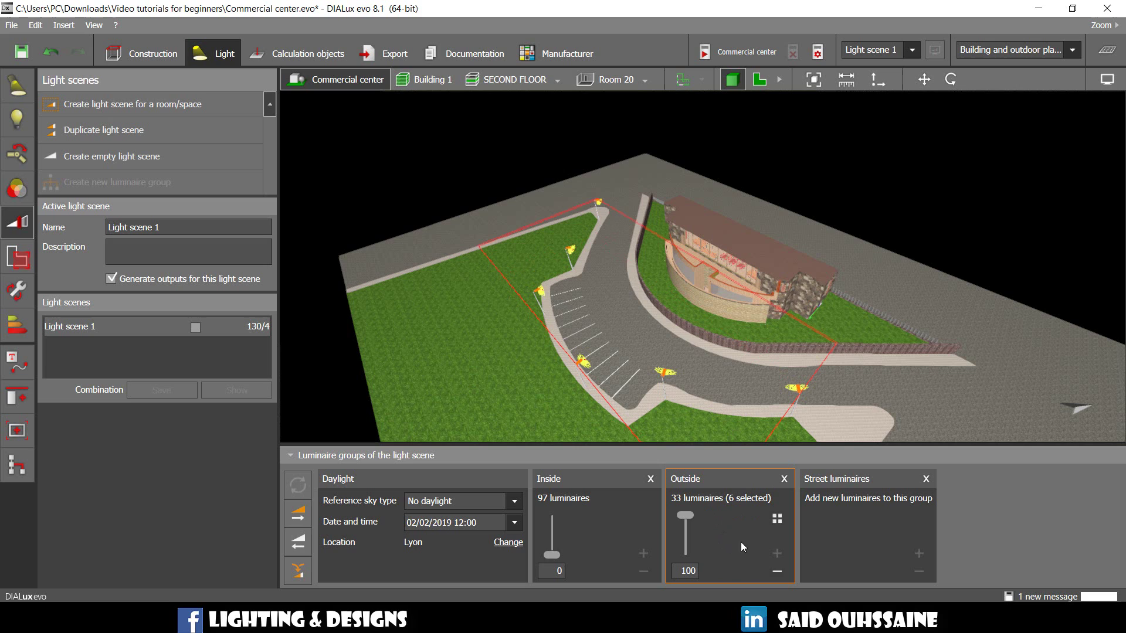
click(777, 571)
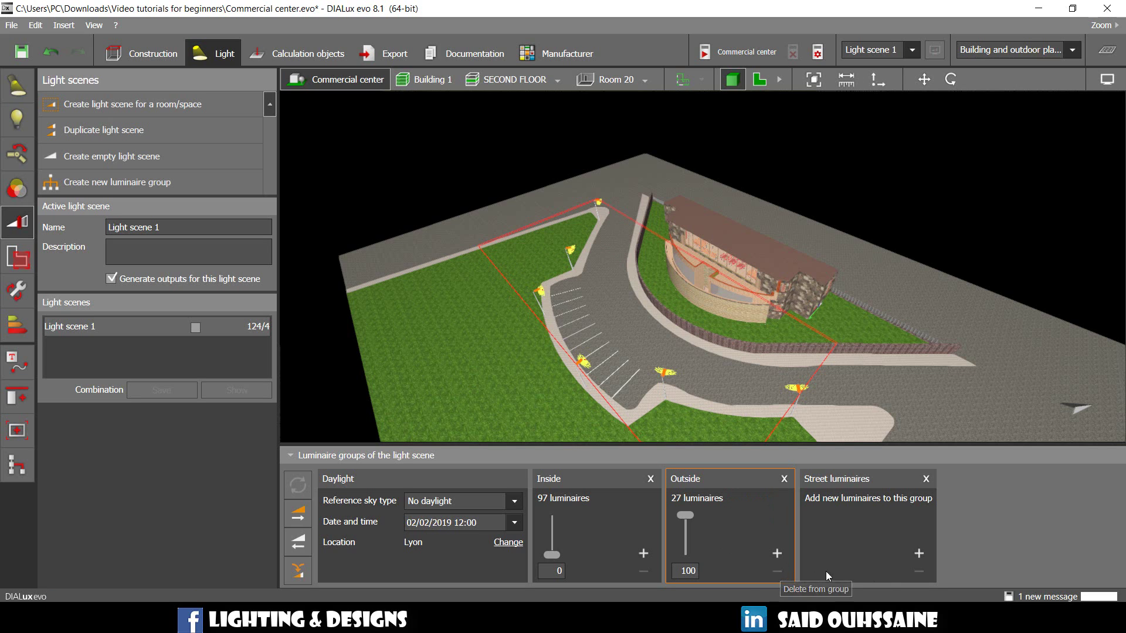
click(919, 553)
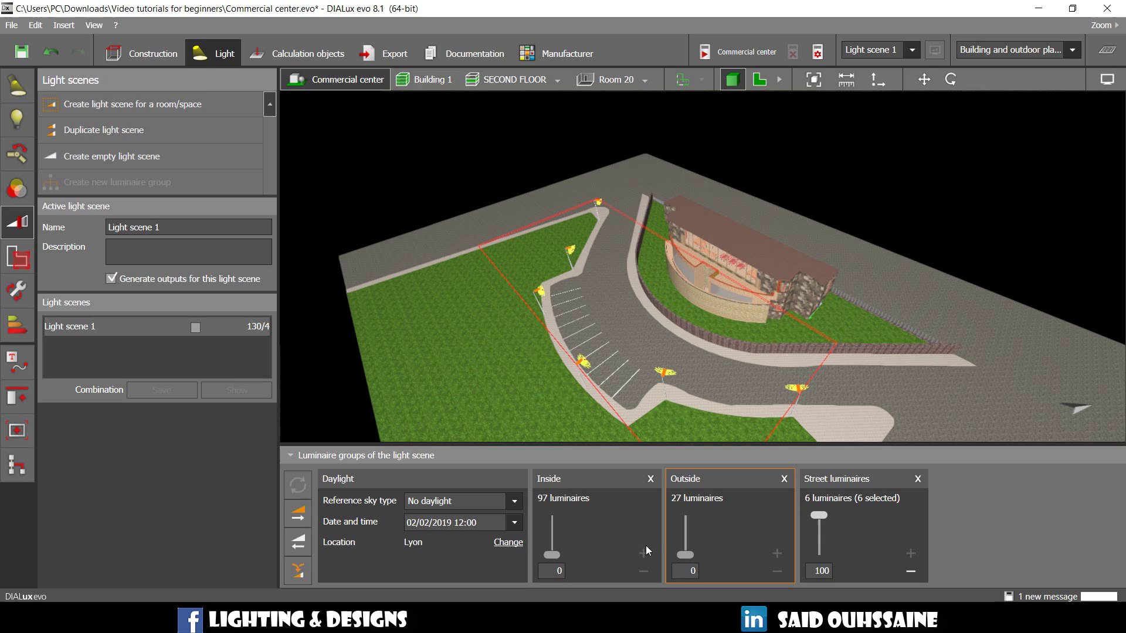
click(920, 183)
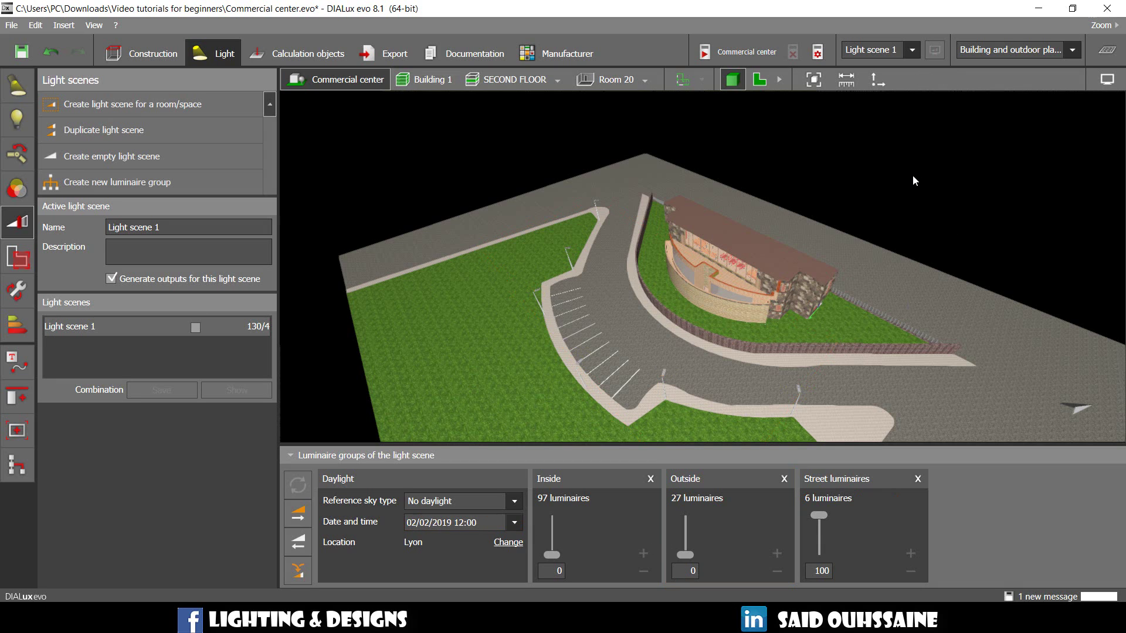
- Calculate the Commercial center lighting and review the lit car park from several angles
click(736, 52)
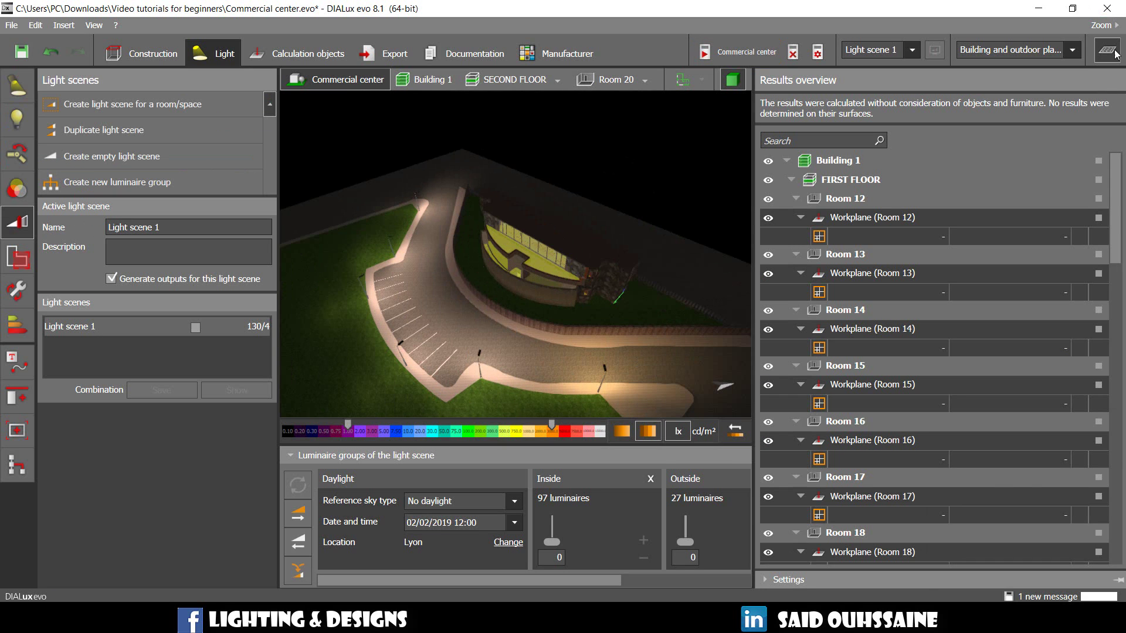
click(1114, 53)
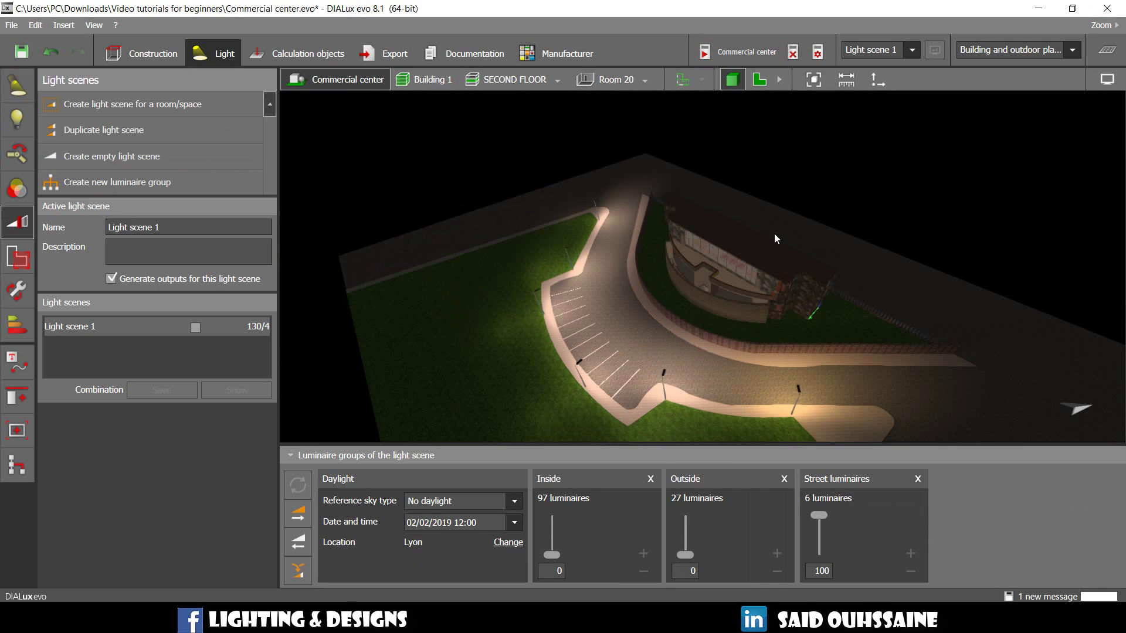
drag(708, 368, 705, 316)
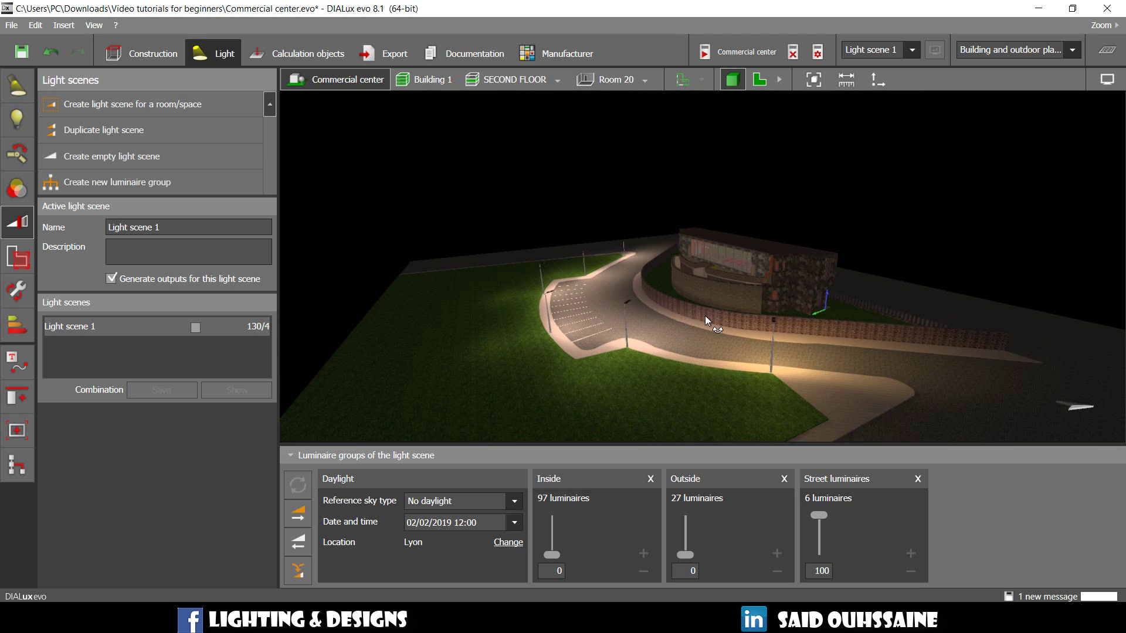
right_drag(687, 331, 720, 352)
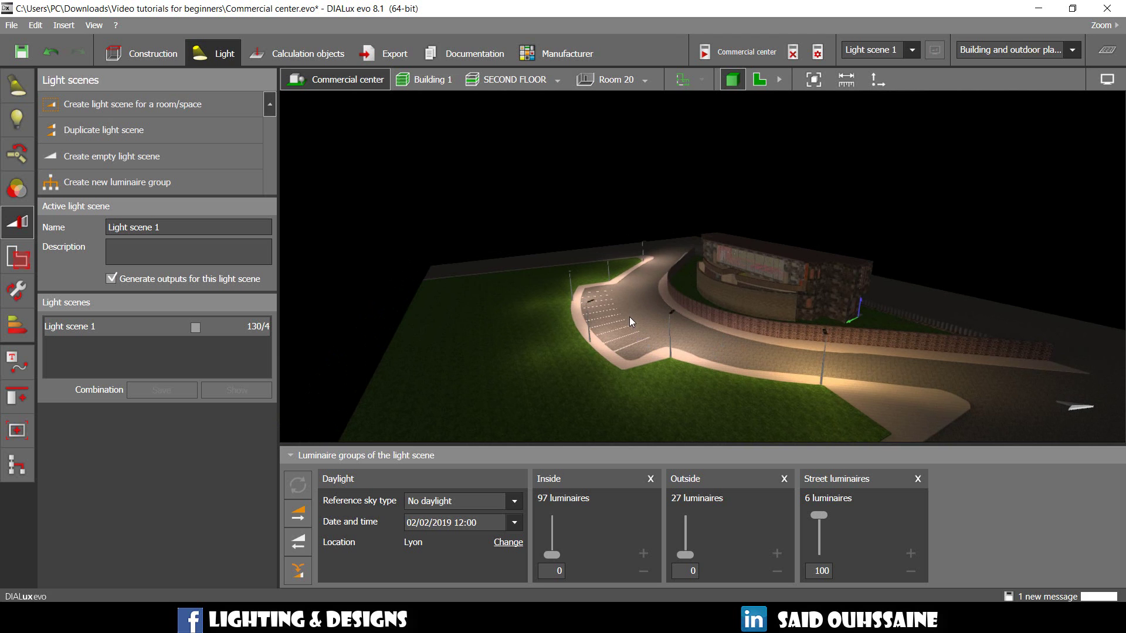
drag(636, 312, 688, 369)
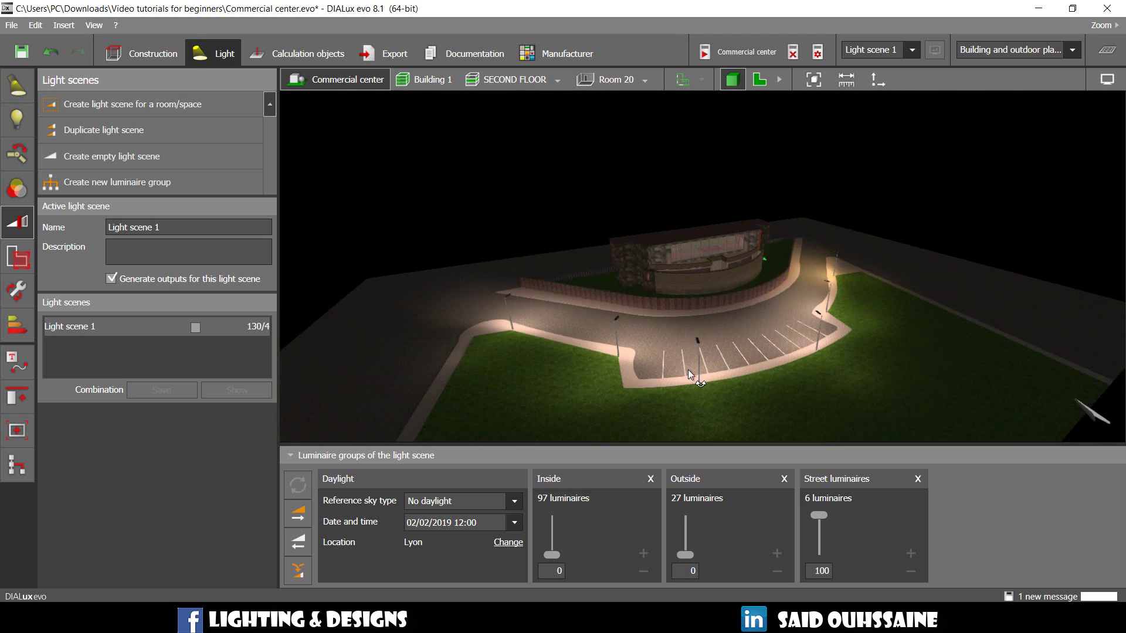
drag(758, 303, 717, 312)
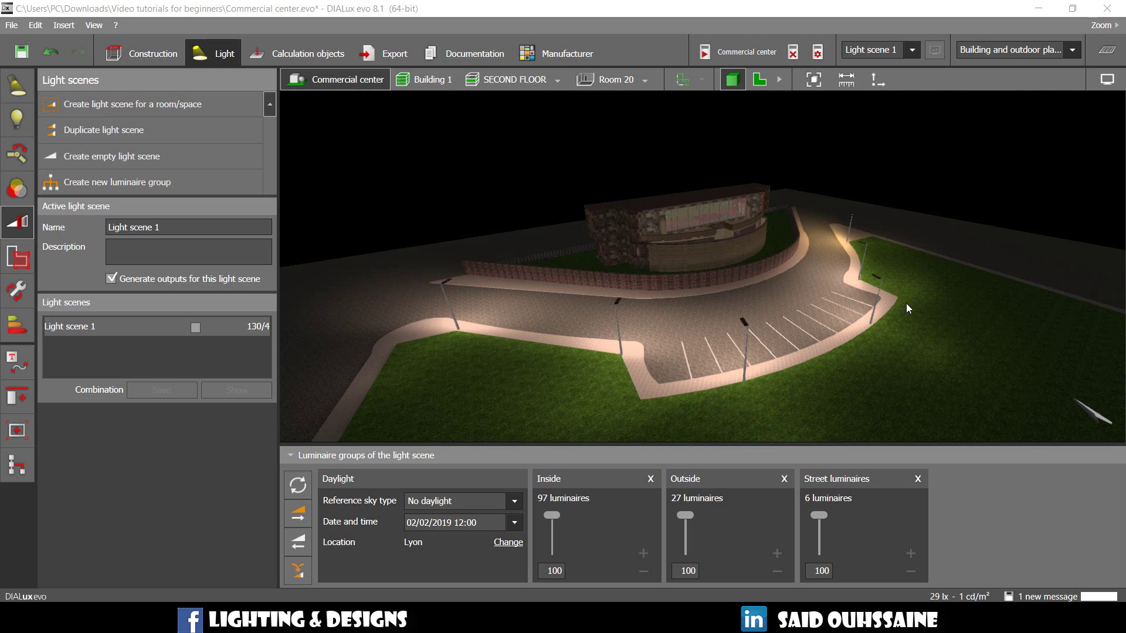
right_drag(906, 304, 1012, 200)
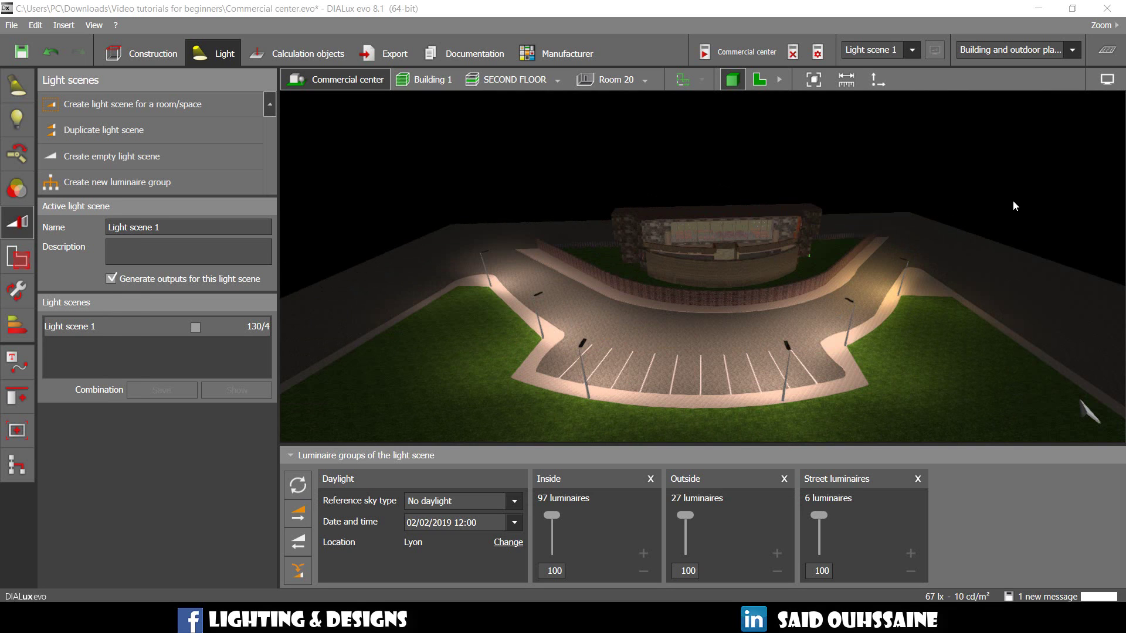
mouse_move(1005, 213)
right_down()
mouse_move(1005, 223)
mouse_move(1007, 206)
right_up()
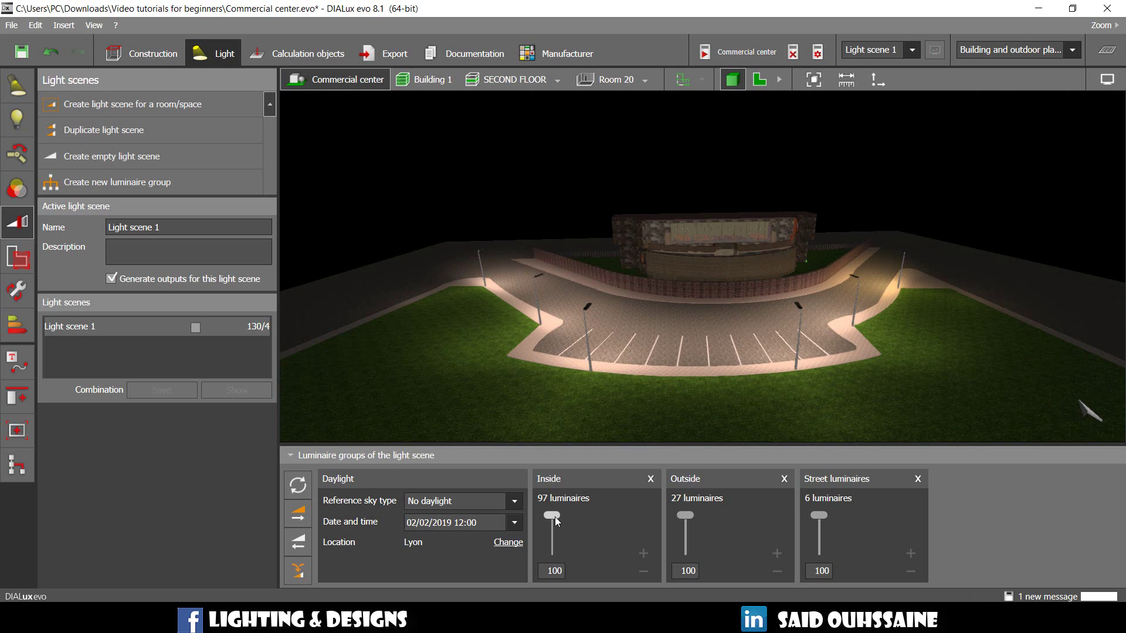
drag(553, 571, 559, 582)
click(690, 570)
key(Return)
click(822, 572)
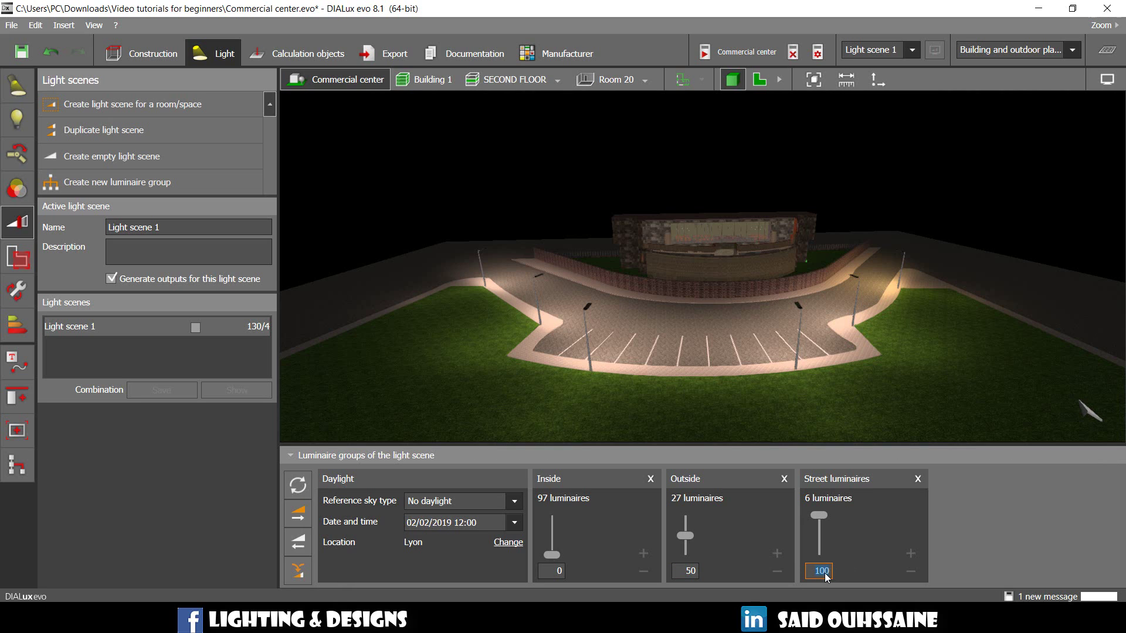
text(50)
key(Return)
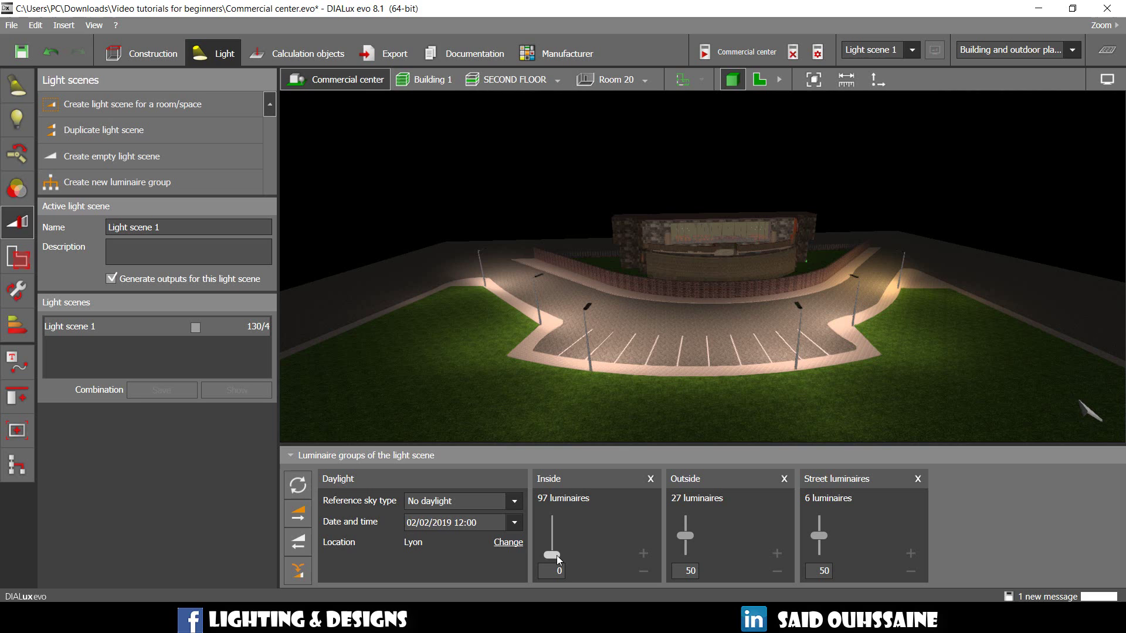
drag(552, 555, 554, 516)
drag(824, 529, 823, 509)
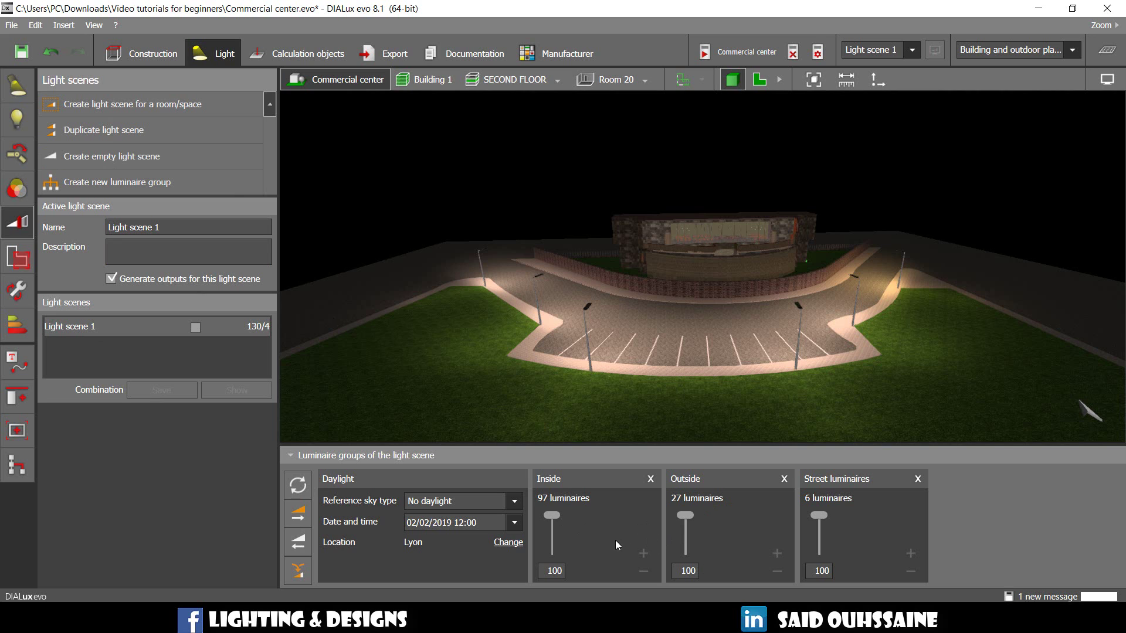
- Duplicate the light scene and rename the copy 'Midnight light dimming'
click(185, 132)
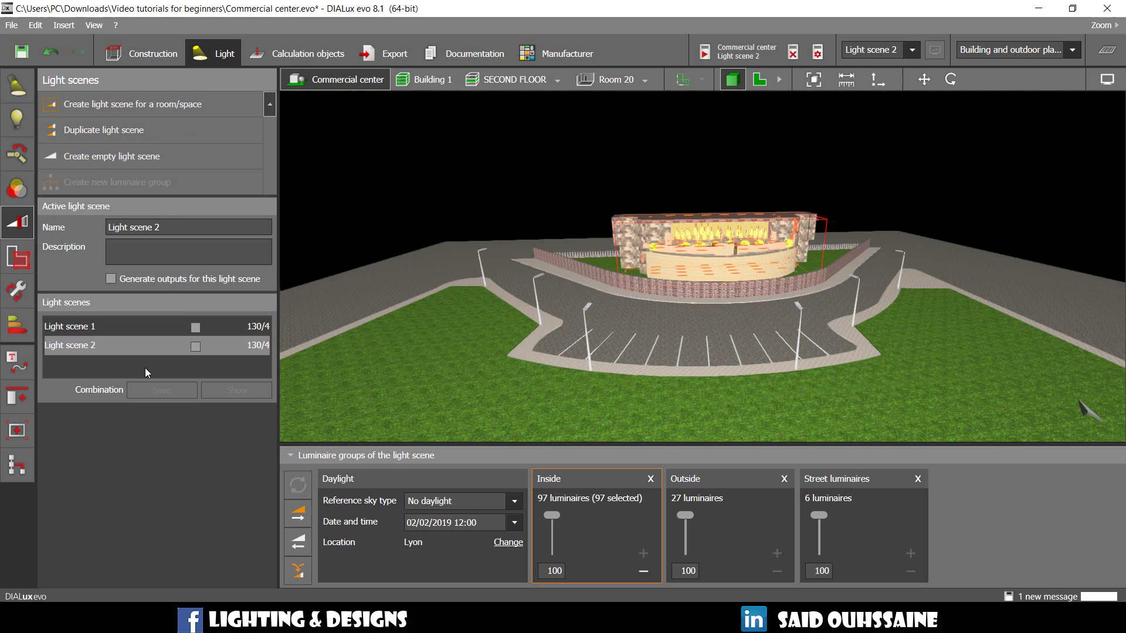
triple_click(187, 224)
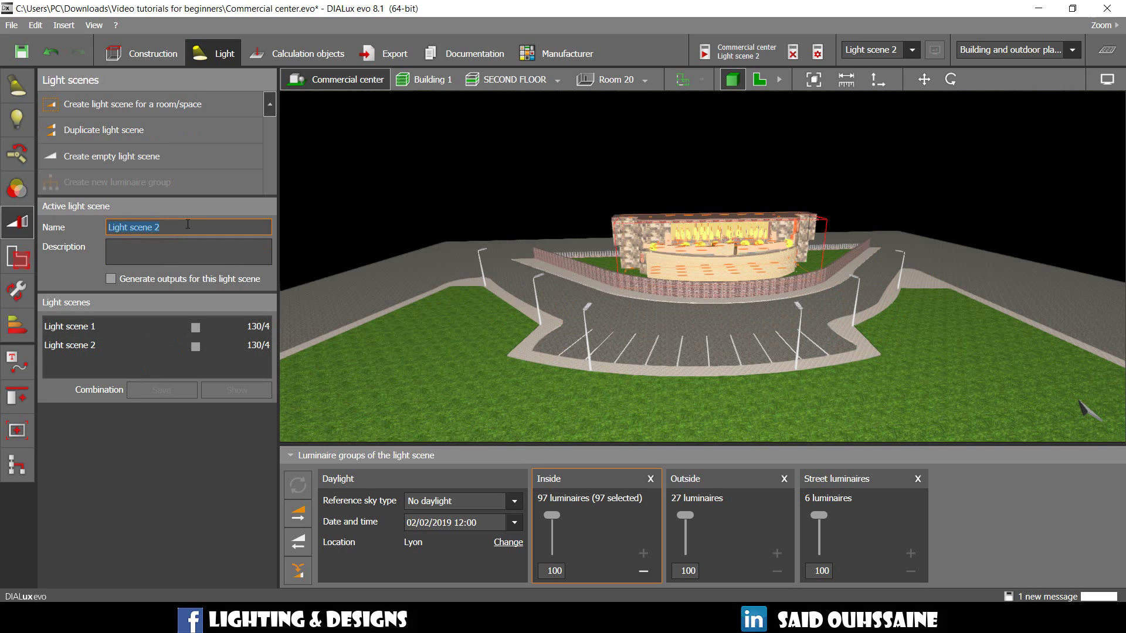
text(Midnight light dimming)
key(Return)
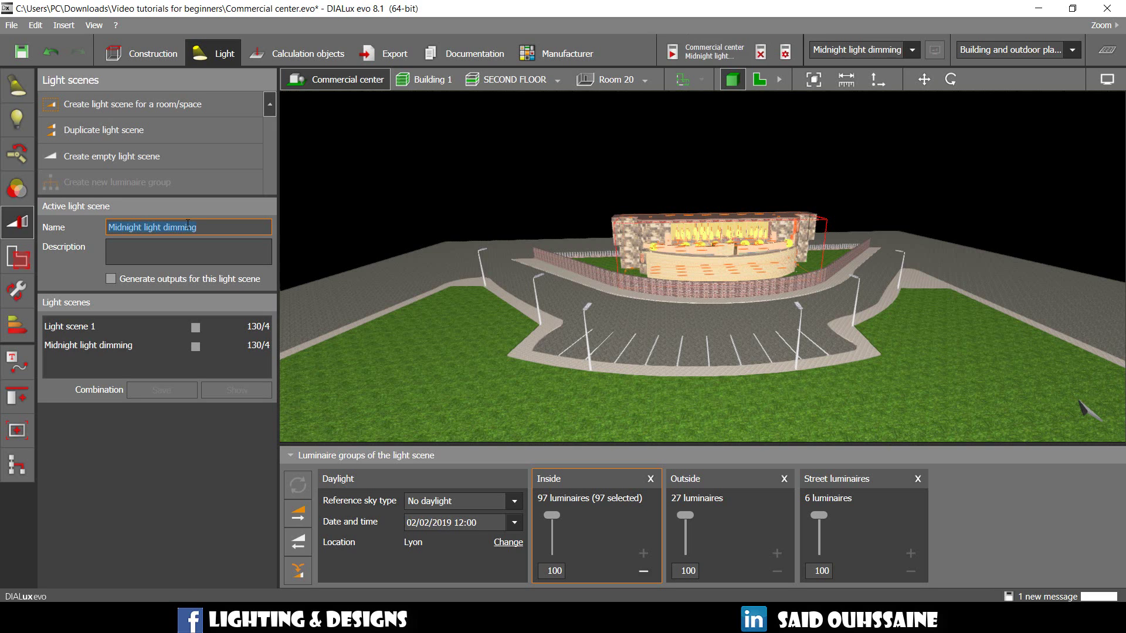
click(398, 145)
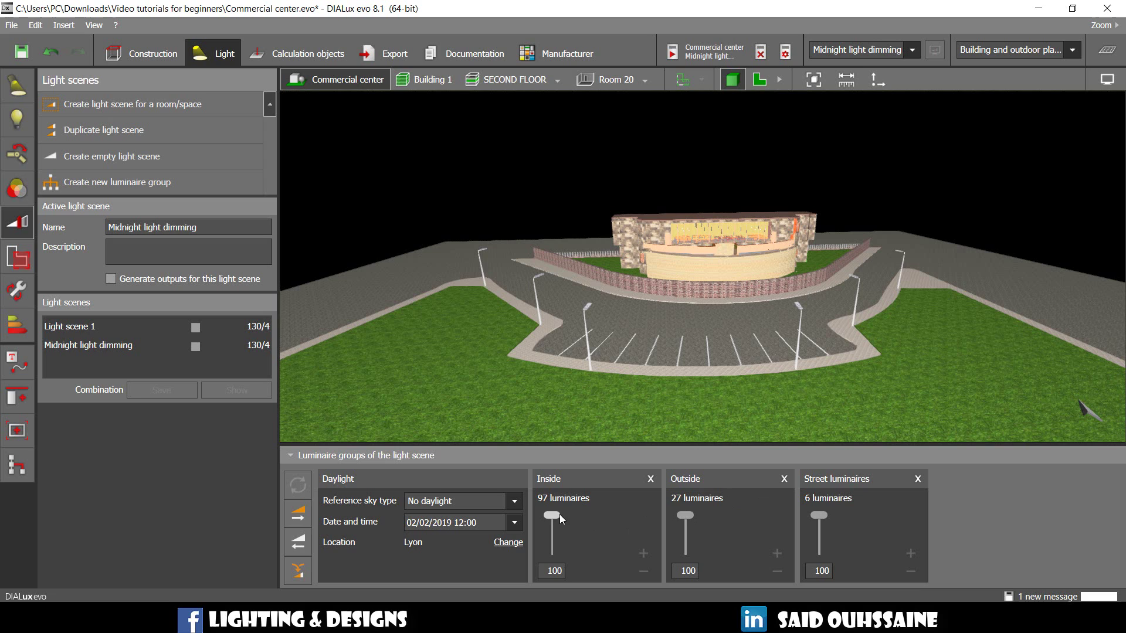
- Set the dimming values to Inside 0, Outside 50 and Street luminaires 50
double_click(556, 570)
key(BackSpace)
text(0)
key(Return)
double_click(692, 571)
key(Return)
double_click(821, 572)
text(50)
key(Return)
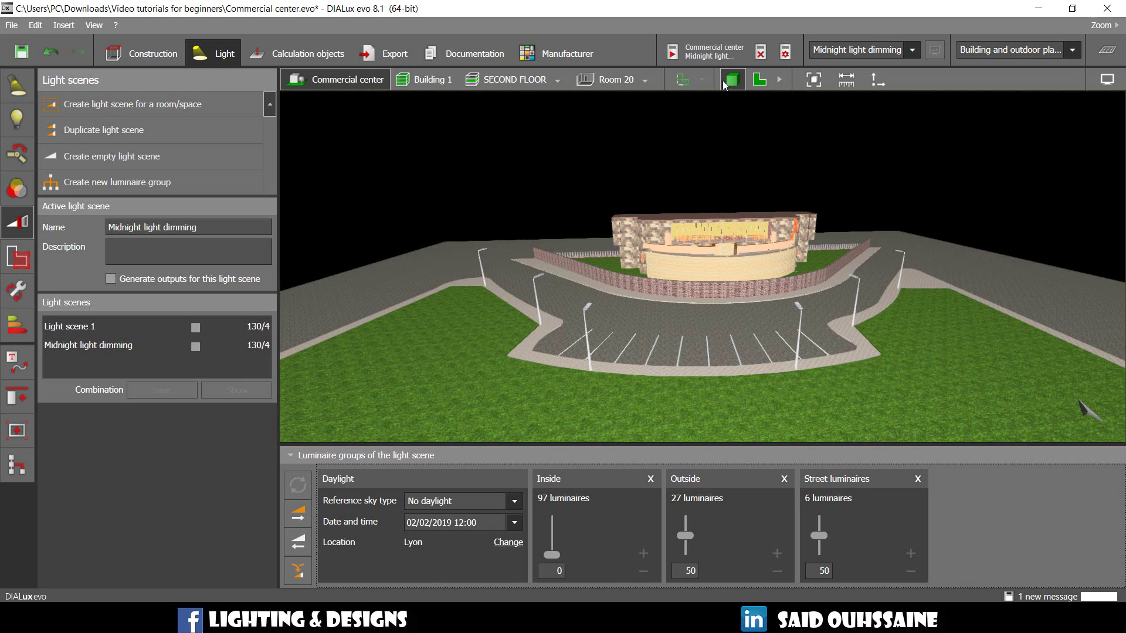
- Calculate the night scene, review it around the building, and enable Generate outputs for it
click(673, 51)
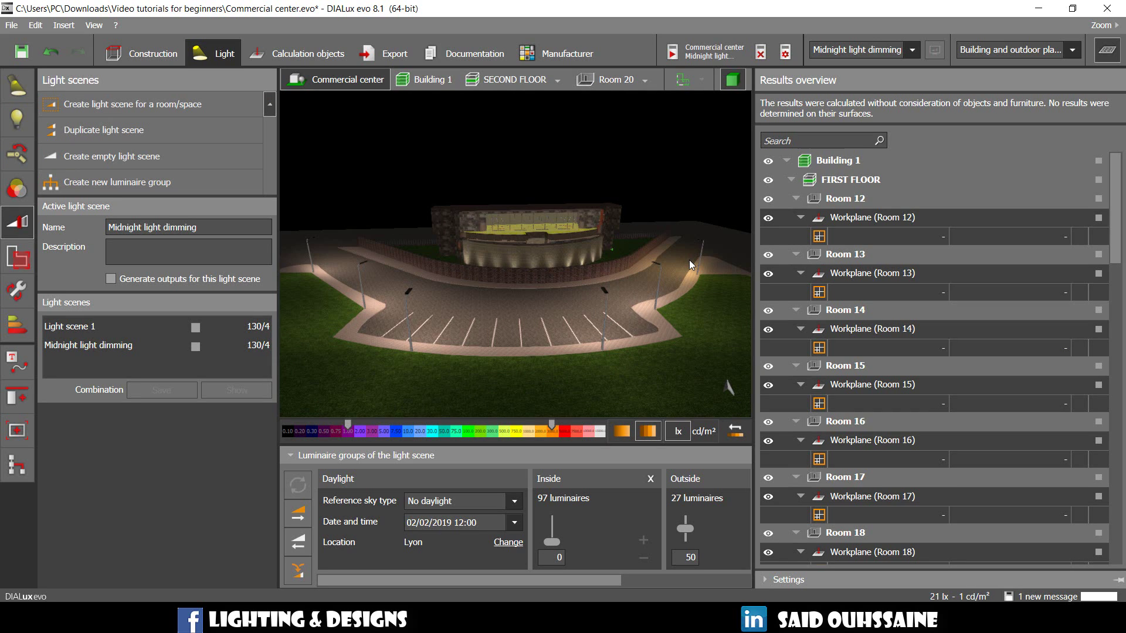
click(1107, 50)
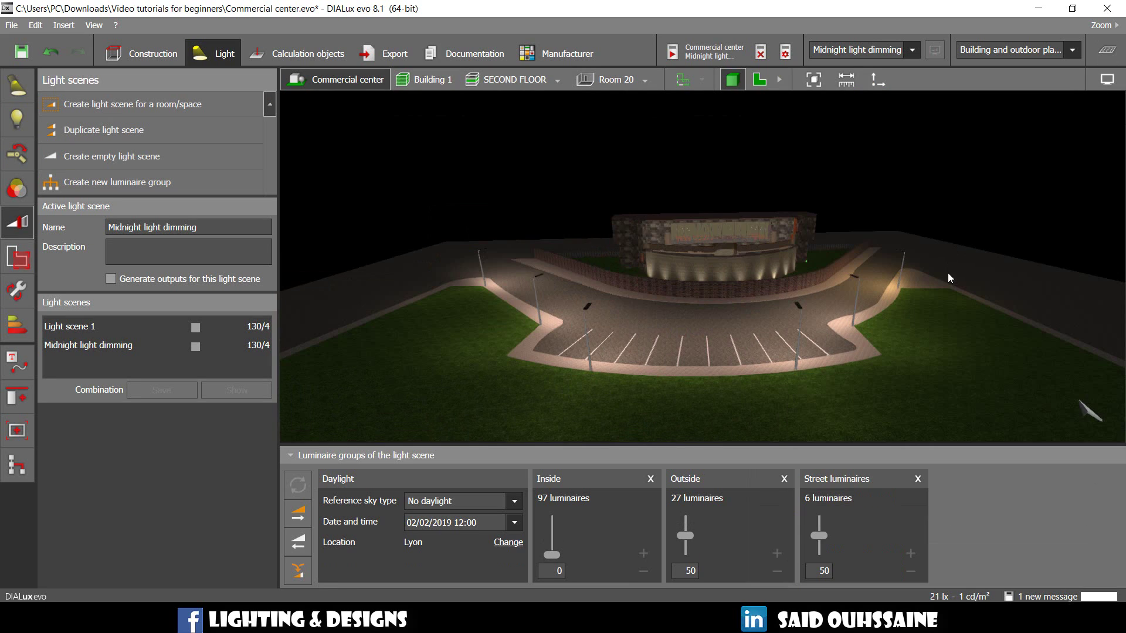
drag(961, 301, 648, 374)
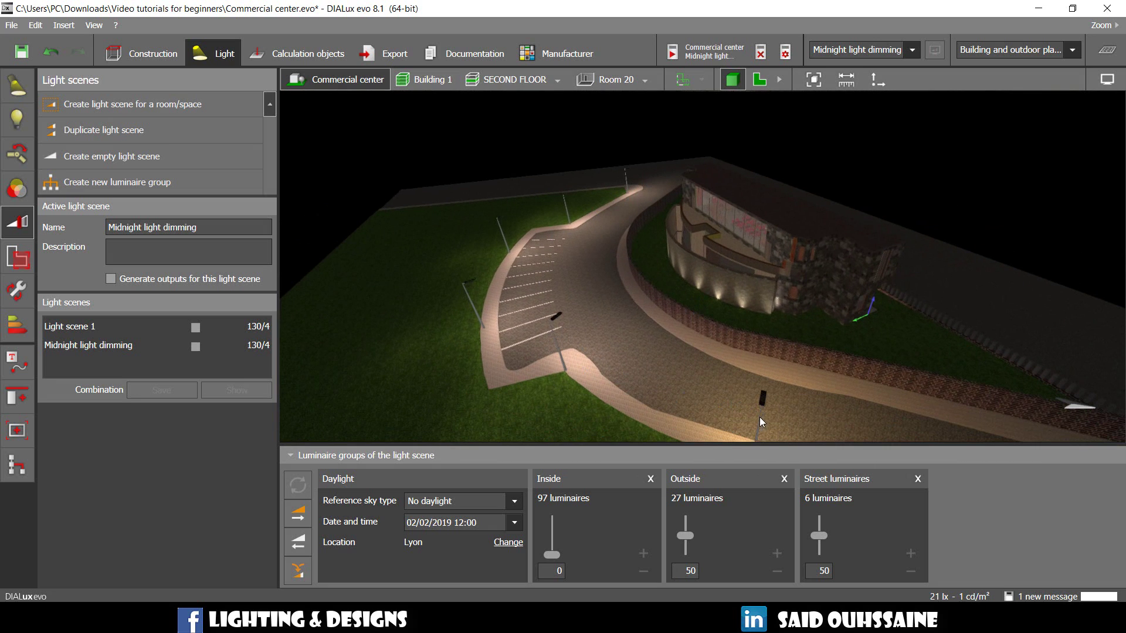
drag(619, 386, 604, 367)
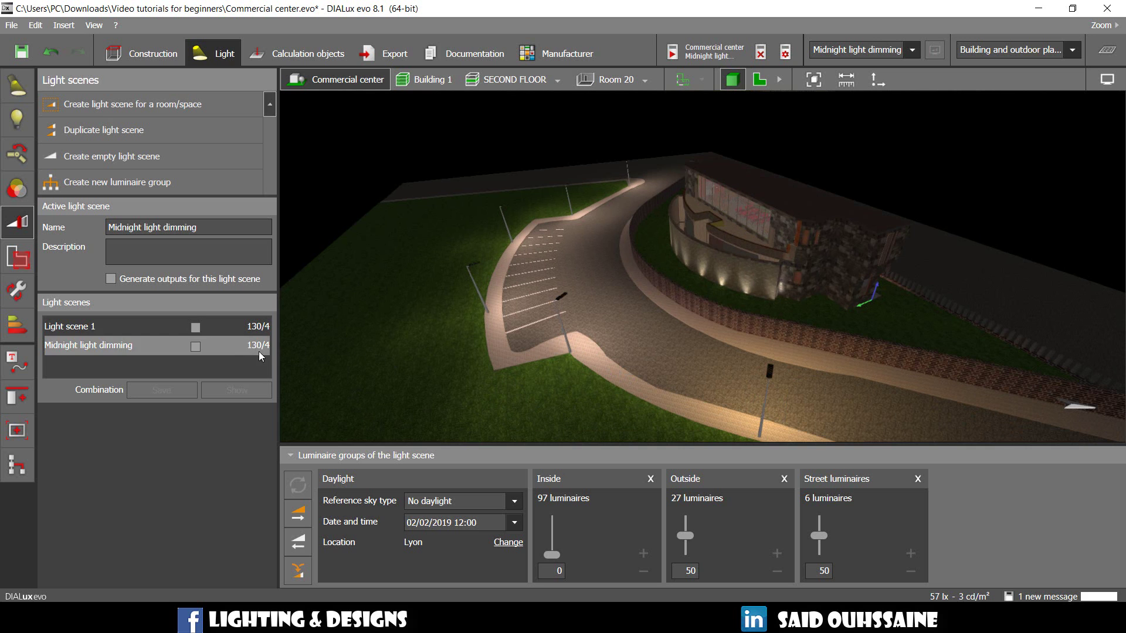
drag(453, 322, 589, 314)
middle_drag(589, 313, 595, 332)
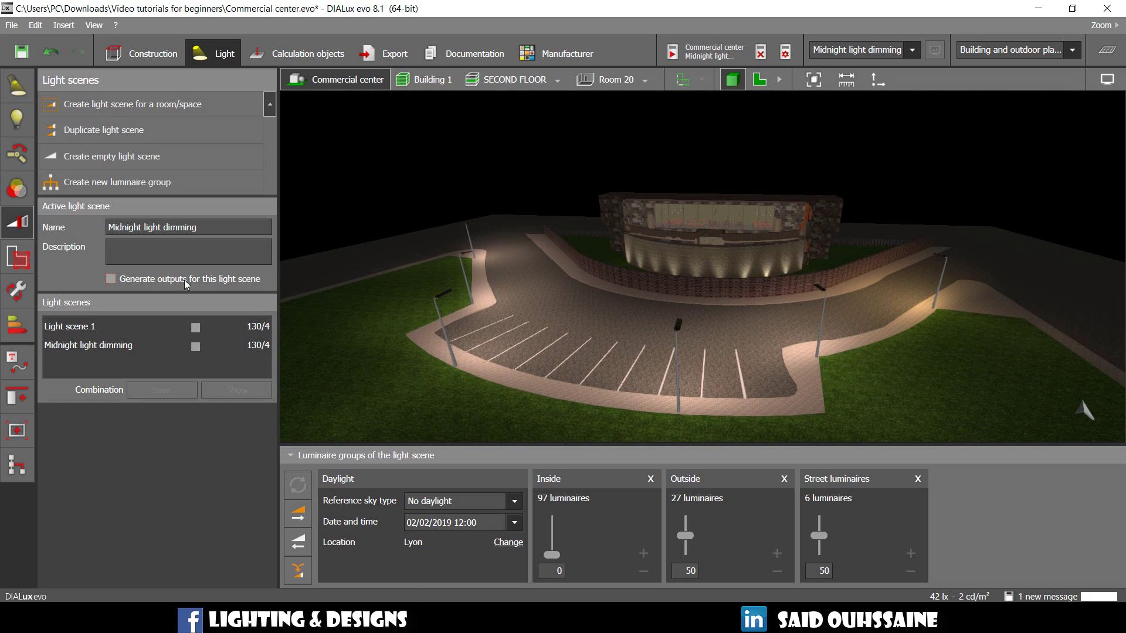
click(113, 279)
- Create empty Light scene 3 with a Clear sky on 24/06/2019 12:00 and direct sunlight
click(197, 155)
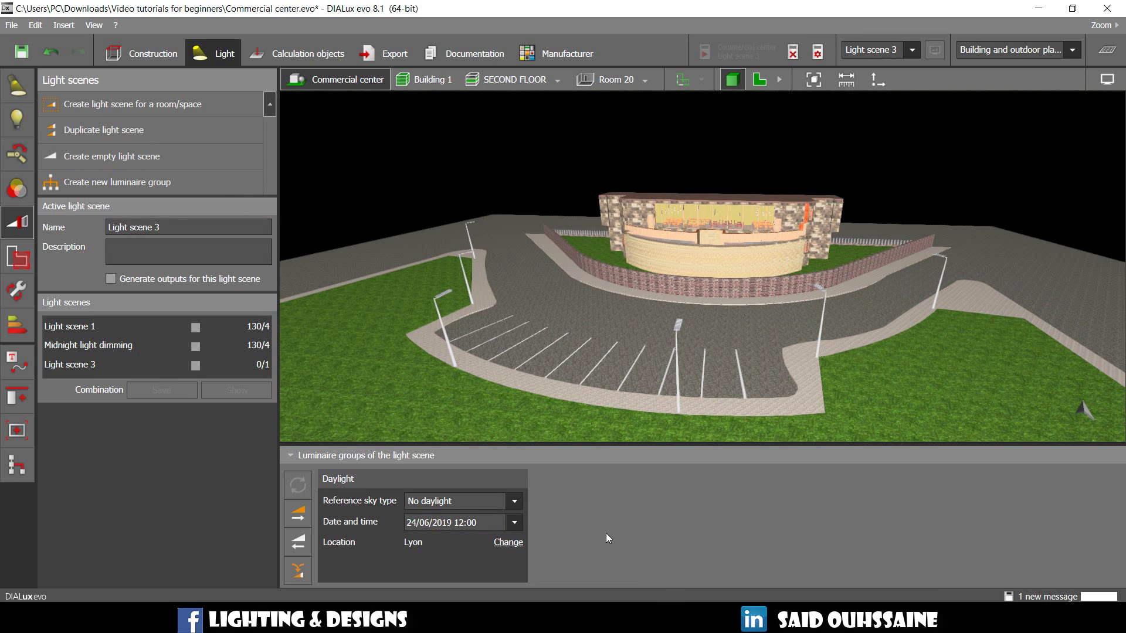
click(520, 504)
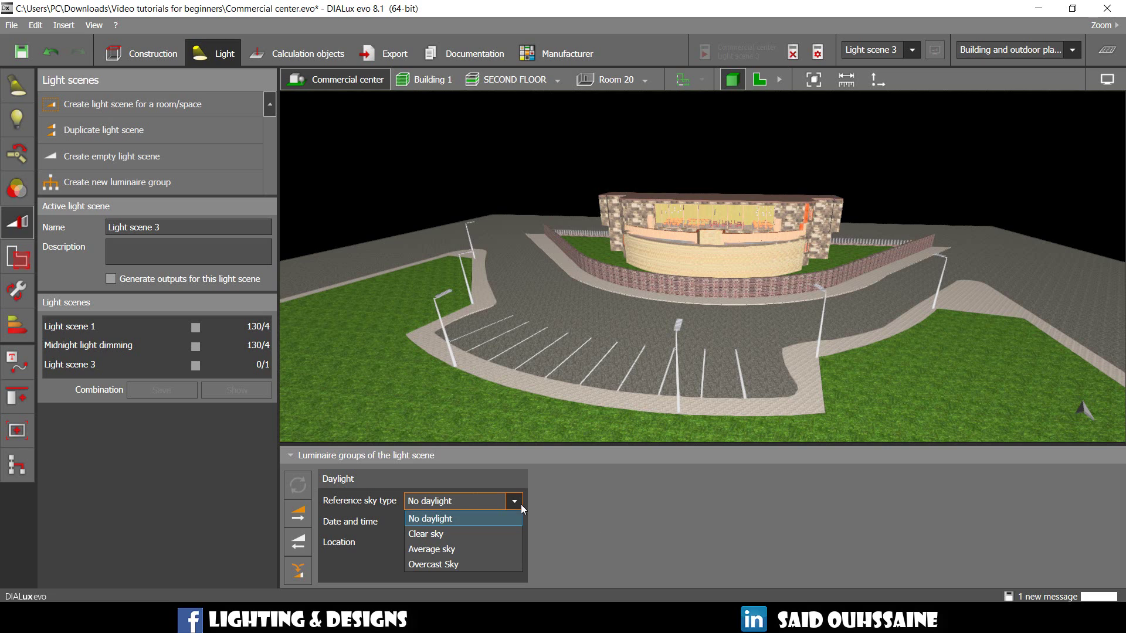
click(497, 533)
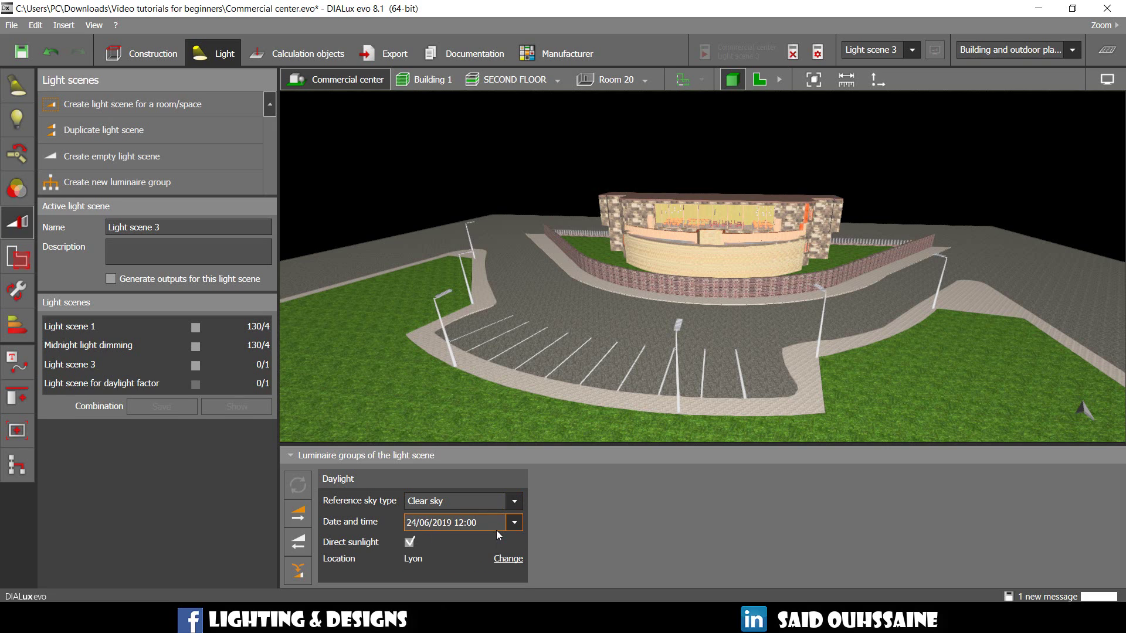
click(496, 529)
right_drag(825, 412, 1080, 413)
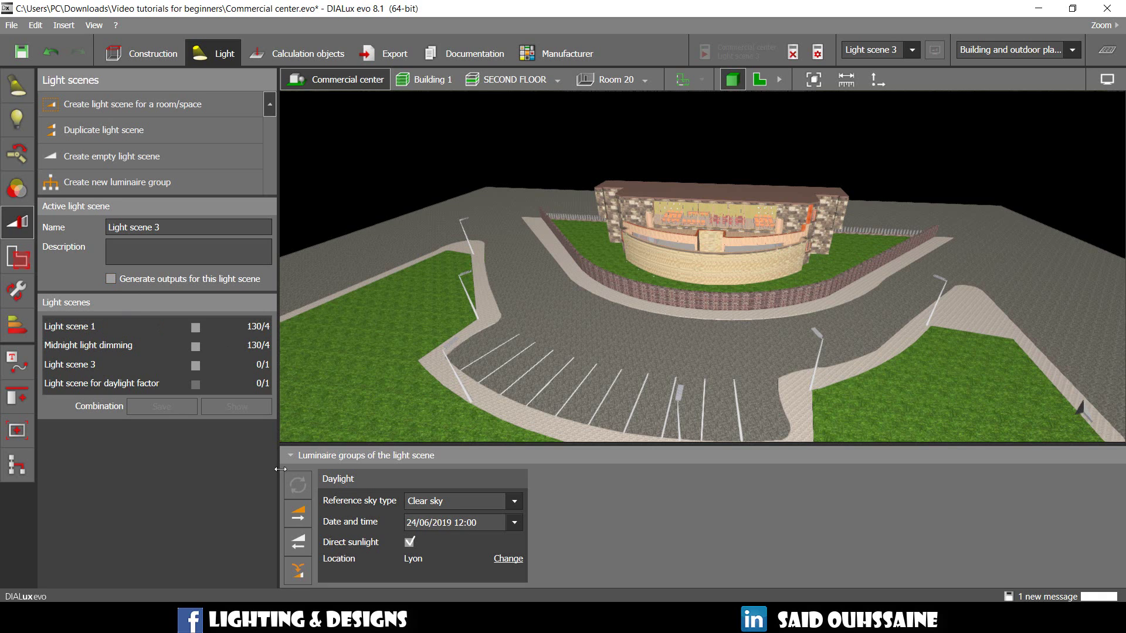
- Delete the daylight test scenes and set a Standard calculation for the entire project
click(157, 387)
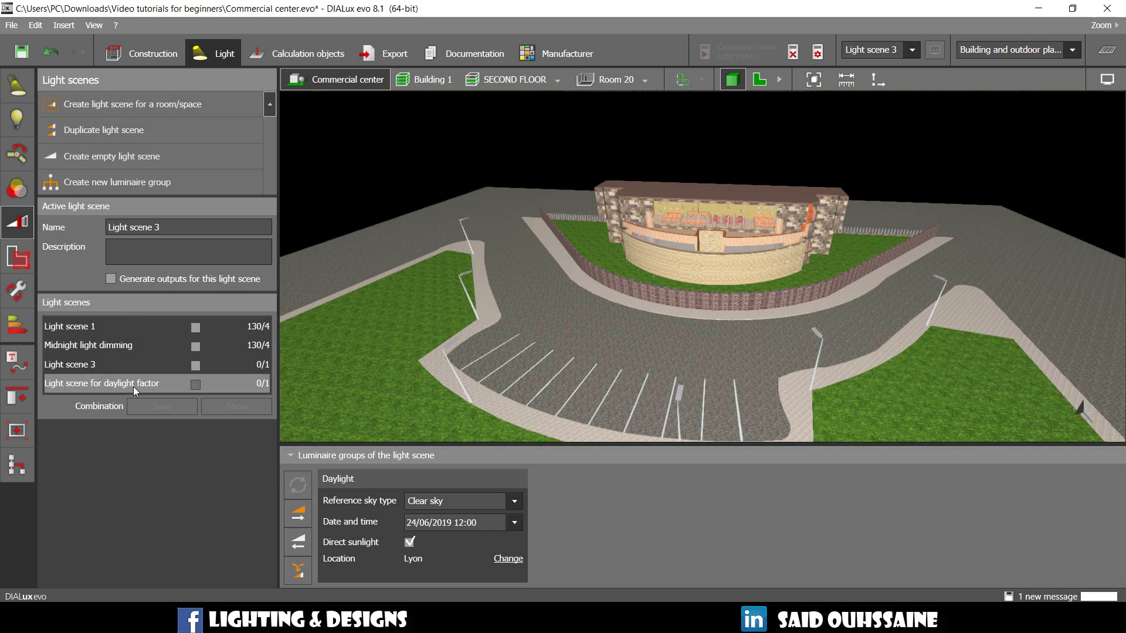
key(Delete)
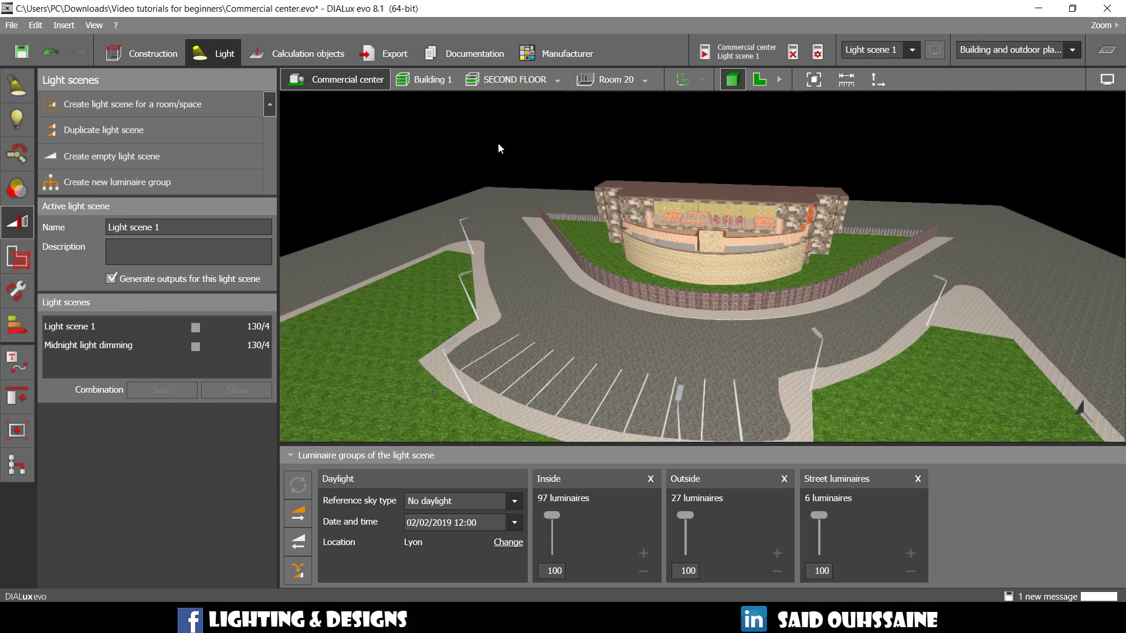
click(820, 53)
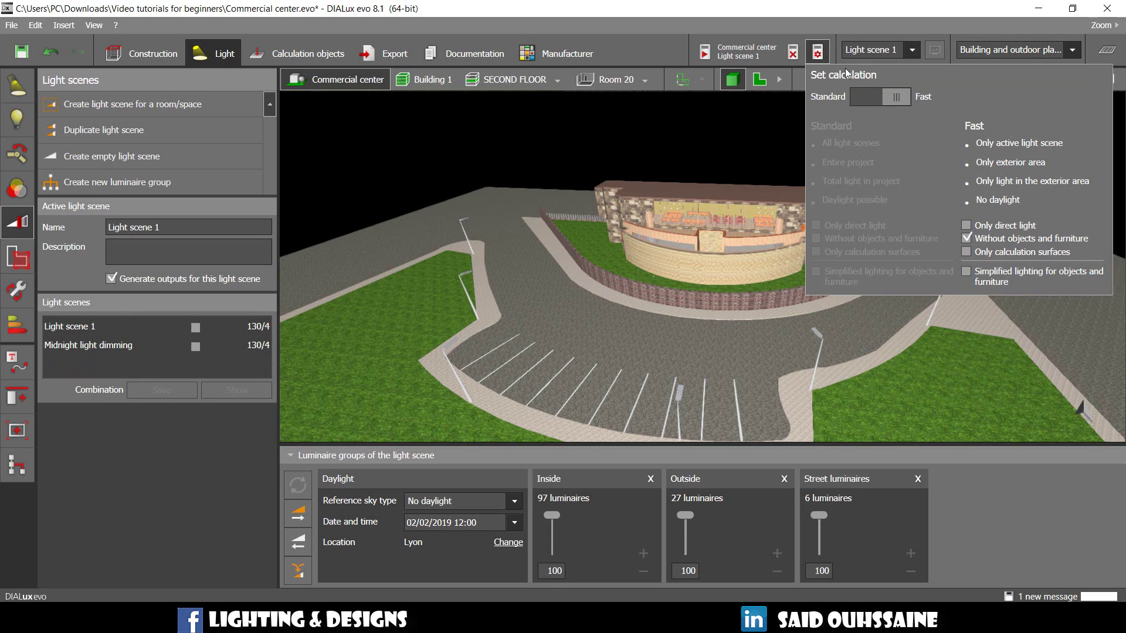
click(870, 98)
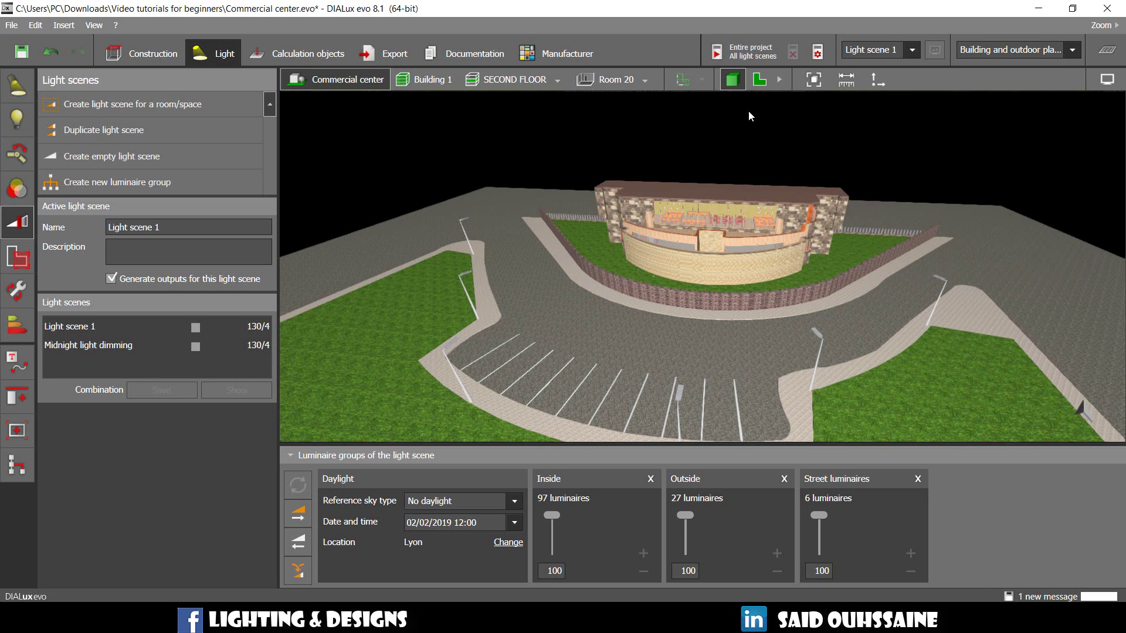
drag(748, 115, 621, 170)
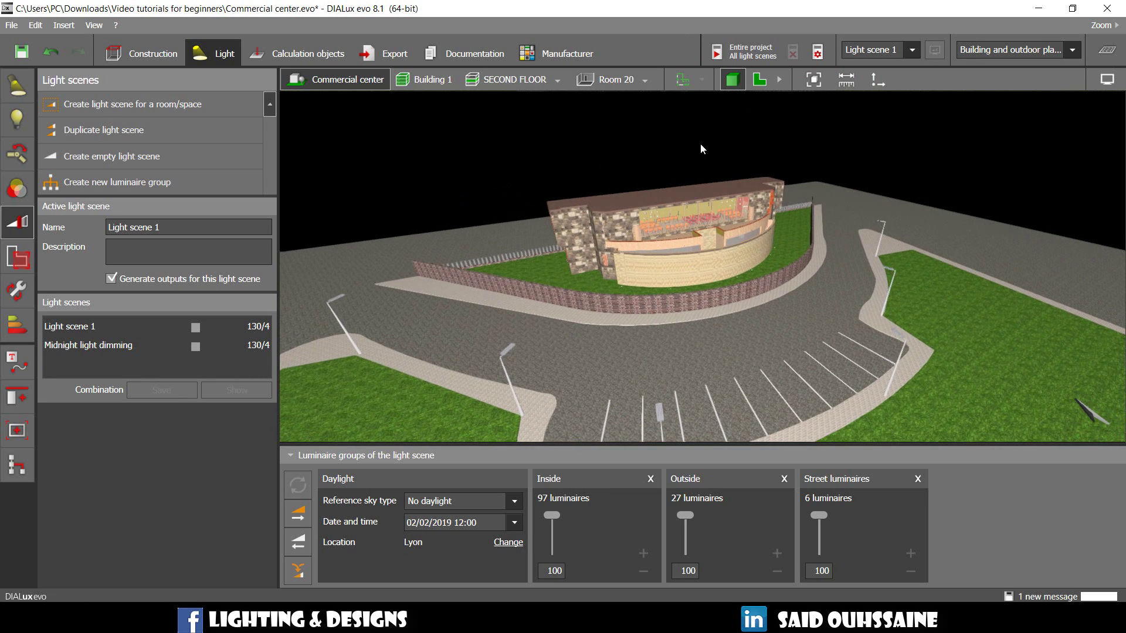